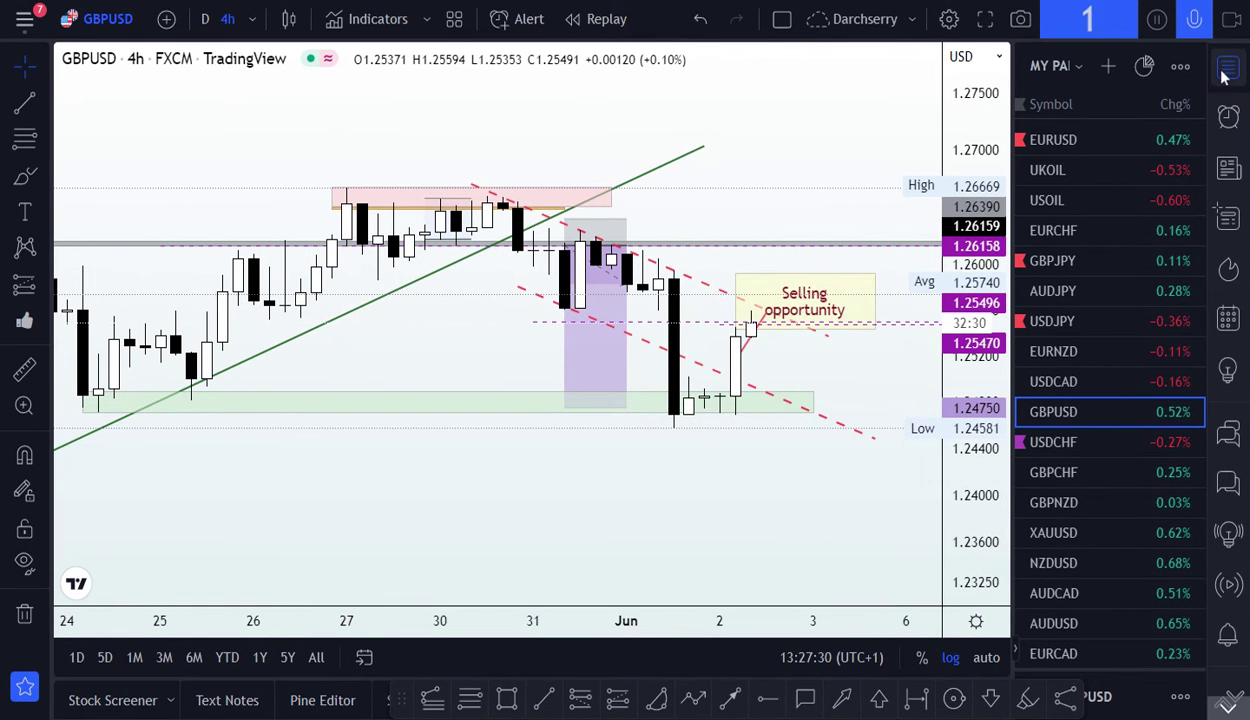
# Step: Hide the watchlist and compress the GBPUSD 4h price scale to show more history
pyautogui.click(1226, 68)
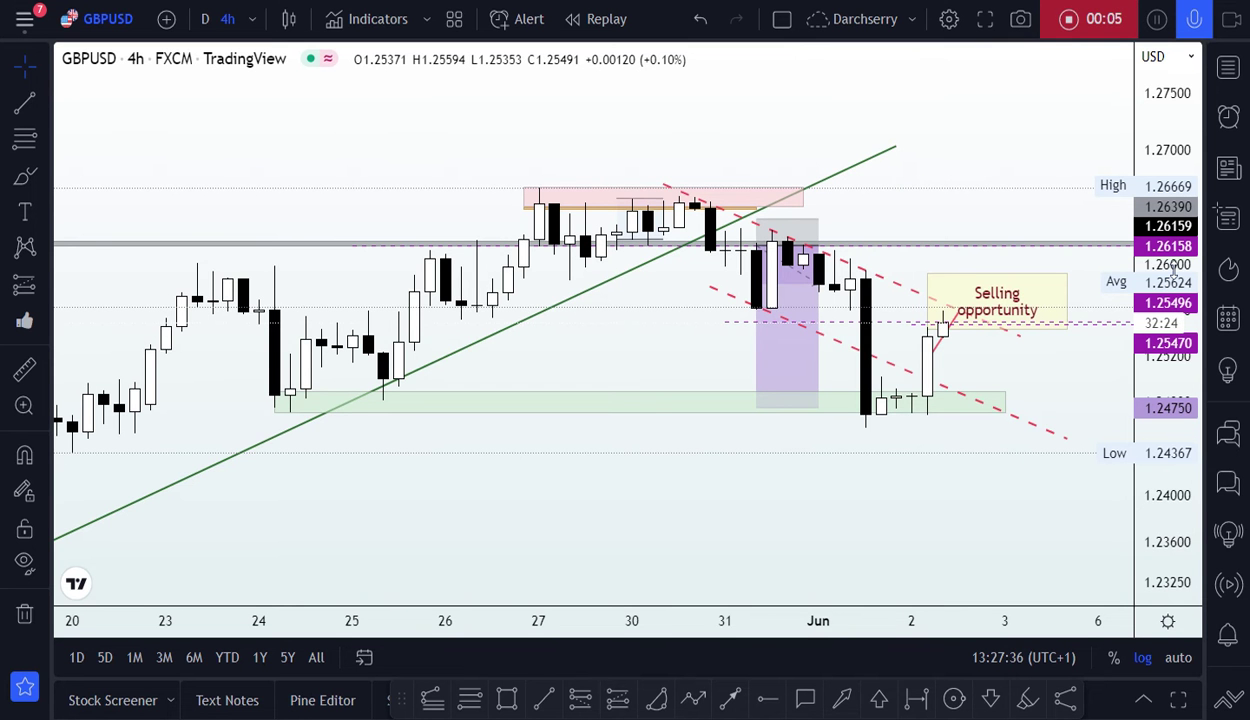
pyautogui.scroll(3, 1175, 265)
pyautogui.scroll(3, 968, 200)
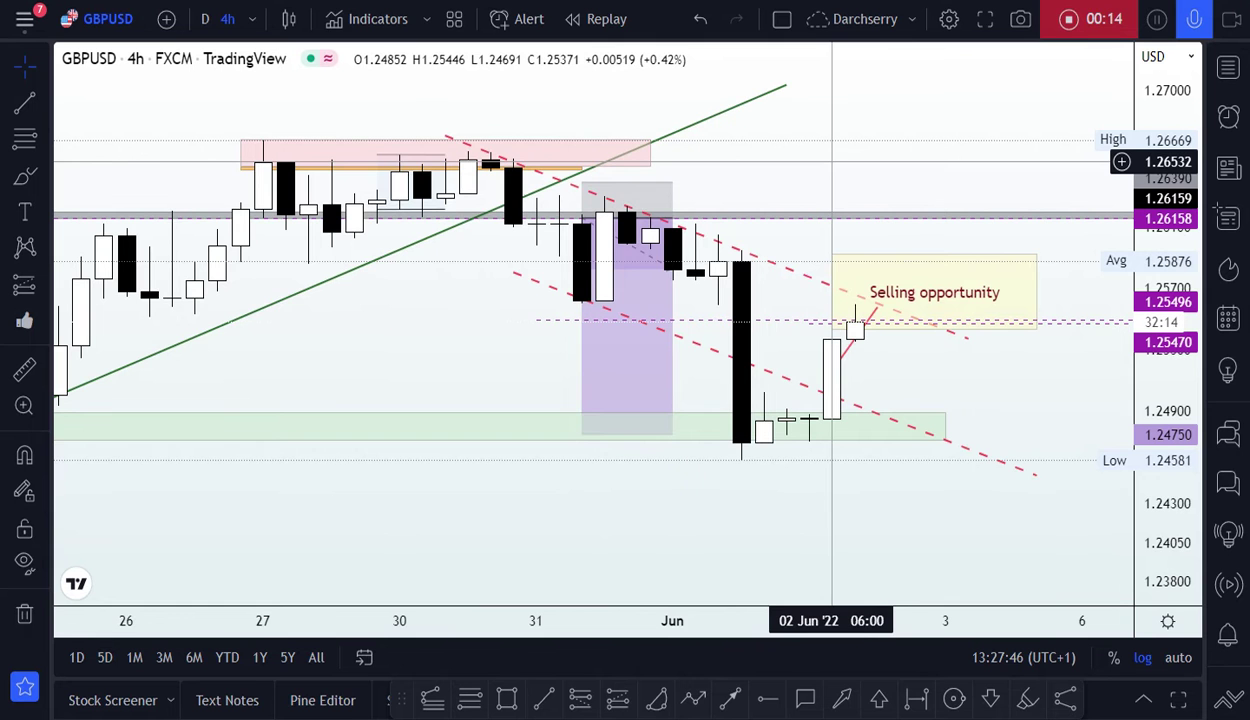
pyautogui.scroll(-3, 572, 215)
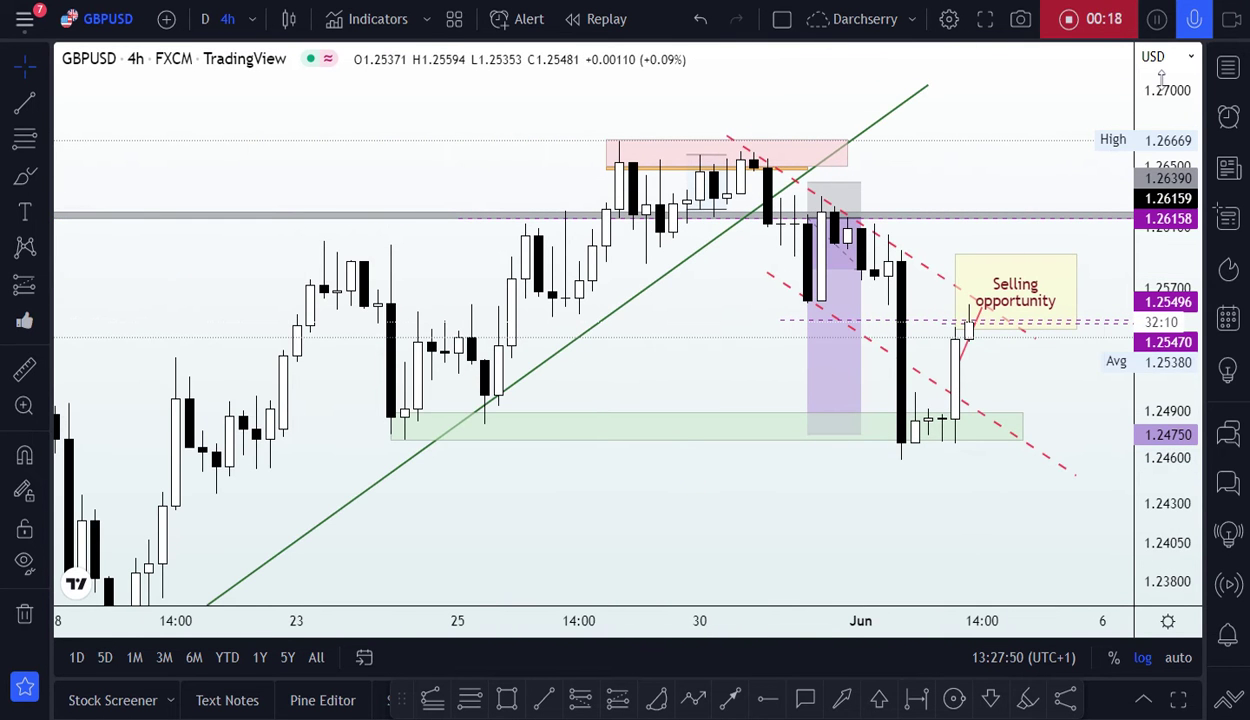
pyautogui.moveTo(1165, 119); pyautogui.dragTo(1165, 160)
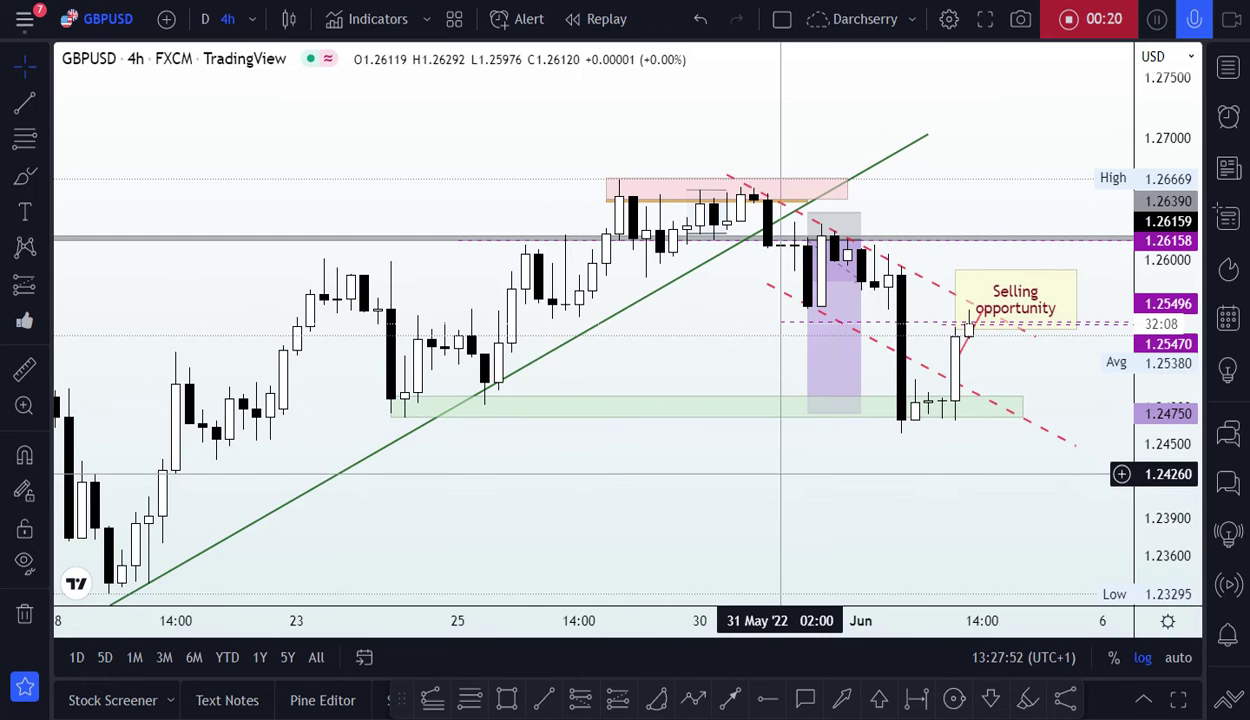
pyautogui.scroll(2, 790, 474)
pyautogui.scroll(-4, 455, 519)
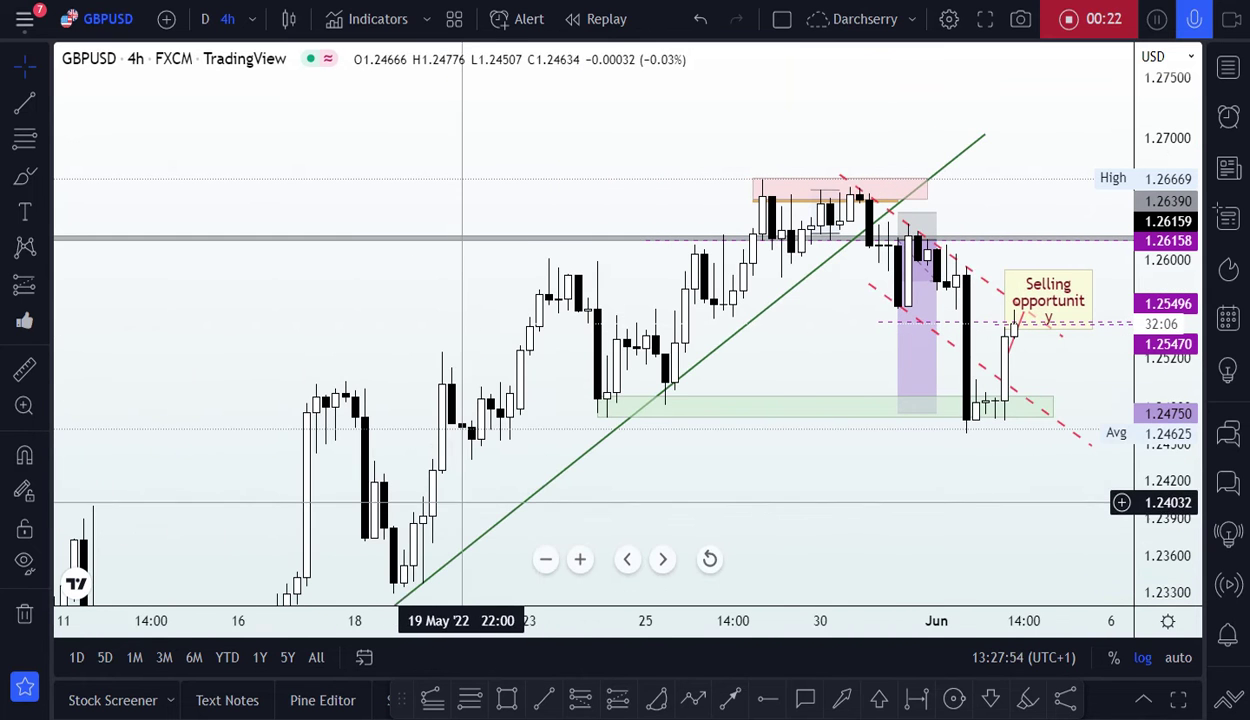
pyautogui.moveTo(1166, 95); pyautogui.dragTo(1166, 441)
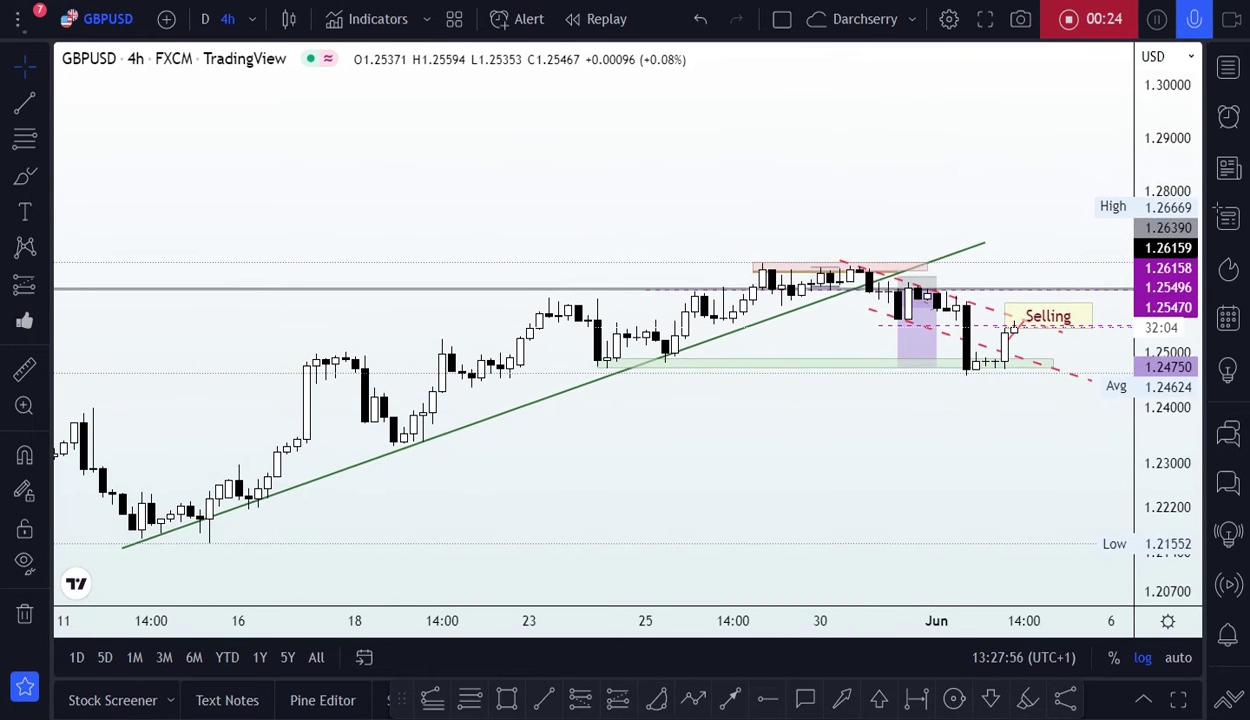
# Step: Select the green trendline, stretch the candles taller, and choose the Circle tool
pyautogui.click(170, 532)
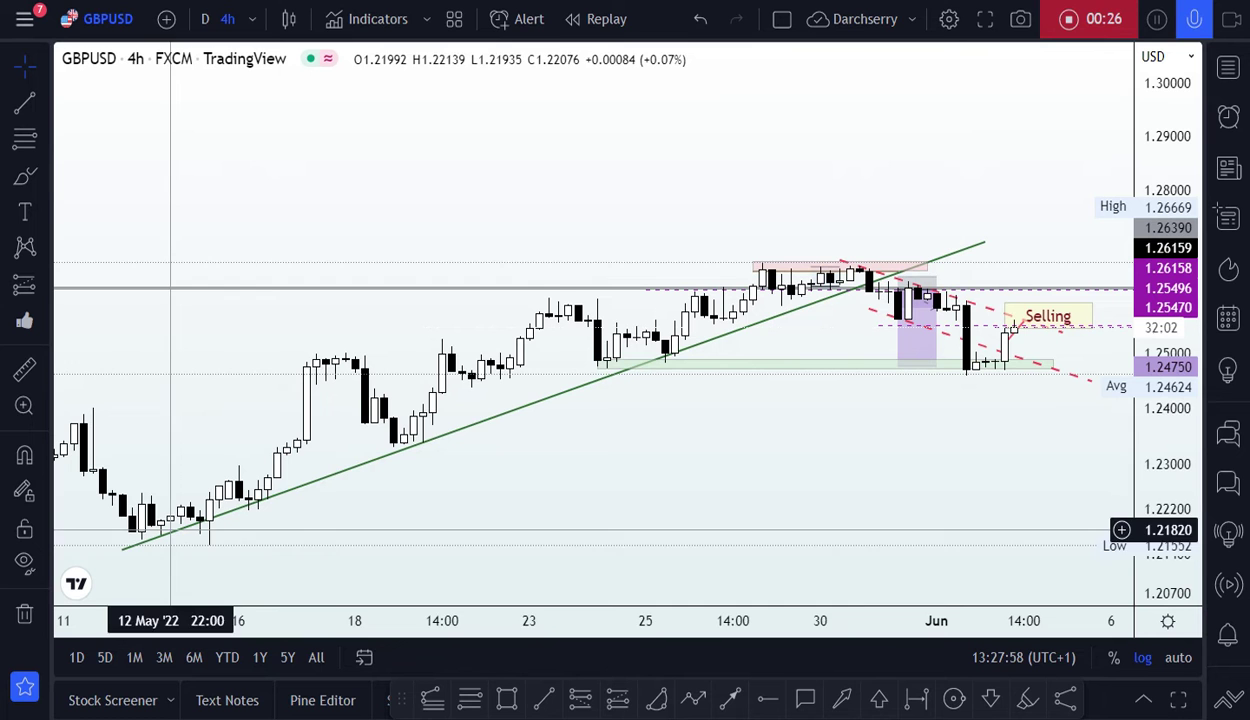
pyautogui.moveTo(1160, 240); pyautogui.dragTo(1155, 176)
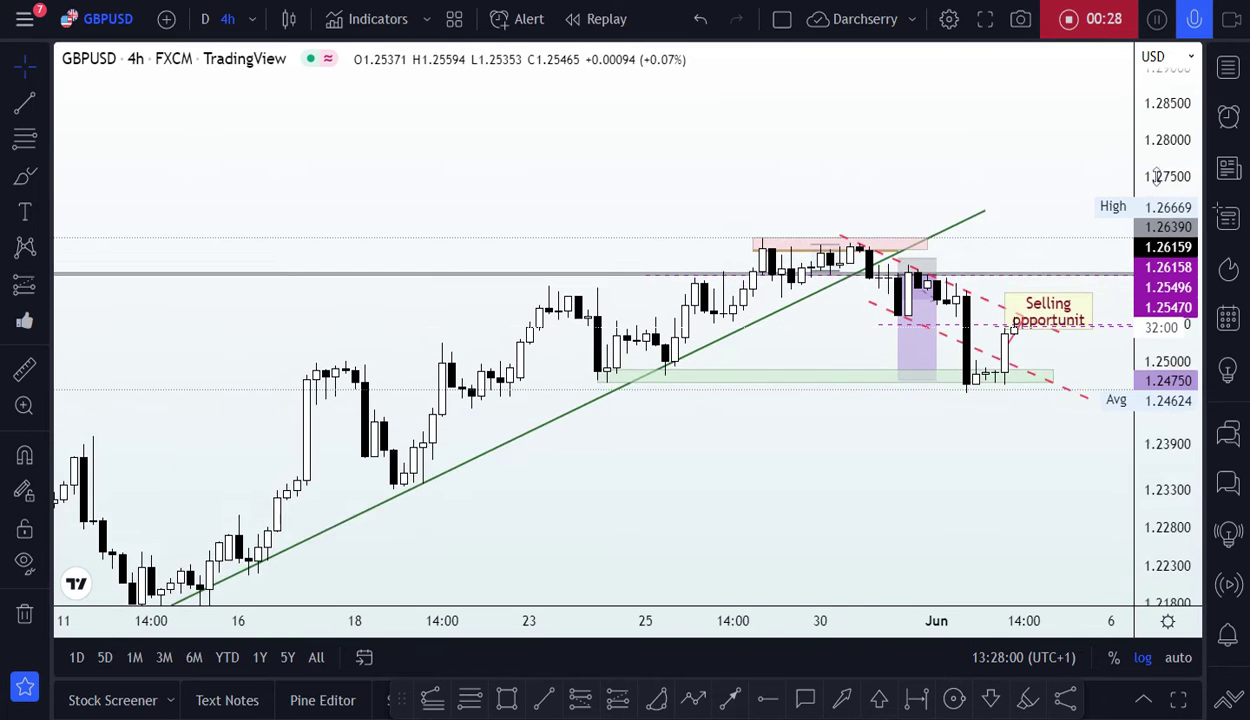
pyautogui.scroll(2, 865, 265)
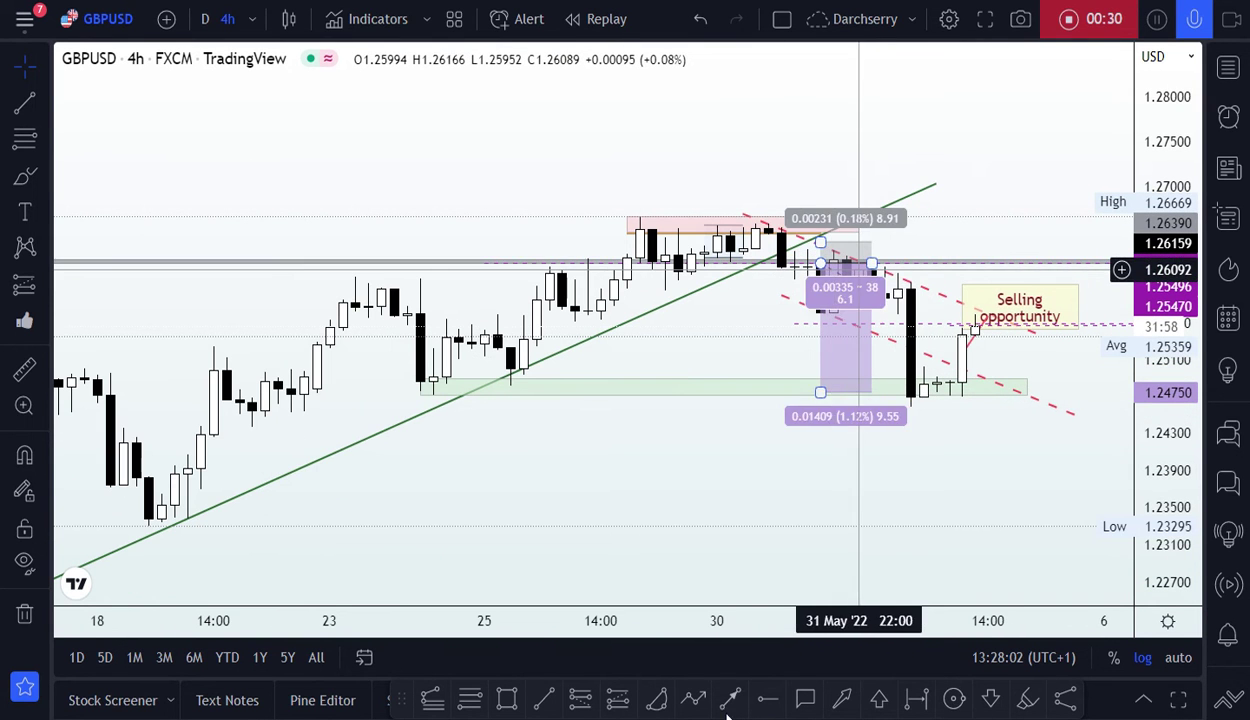
pyautogui.click(955, 700)
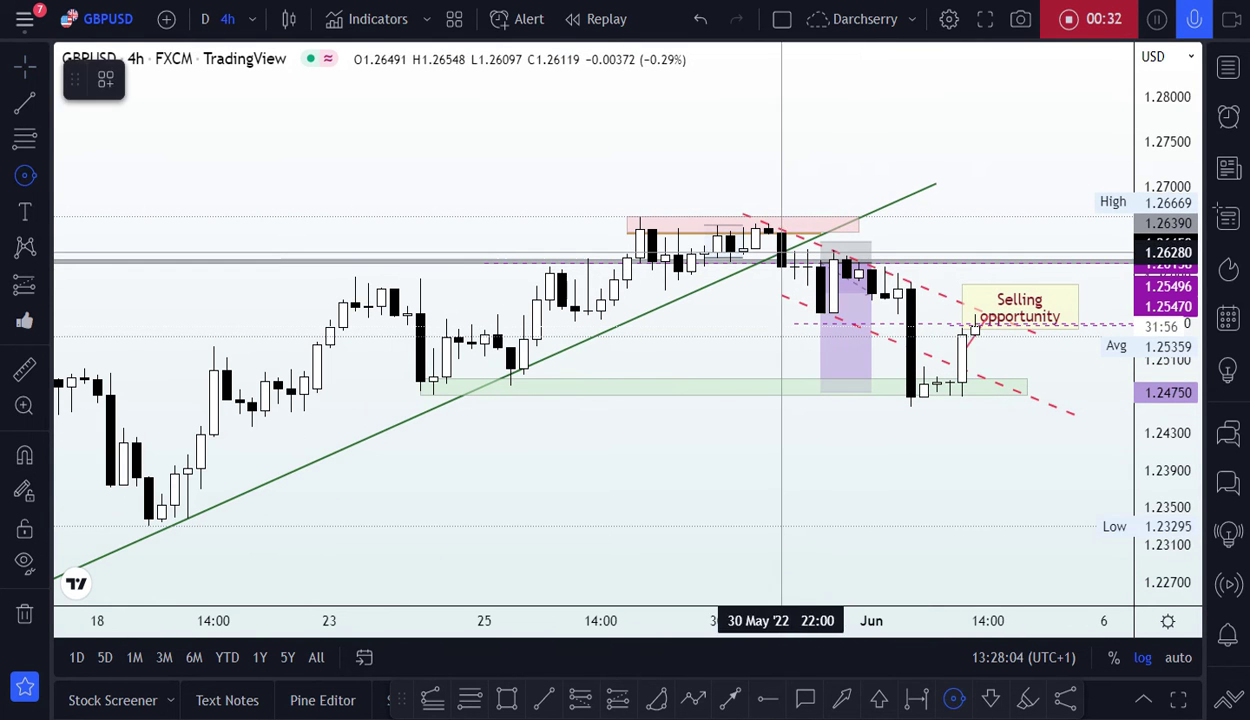
# Step: Circle the green trendline break in orange, then stretch and zoom the chart in
pyautogui.click(790, 247)
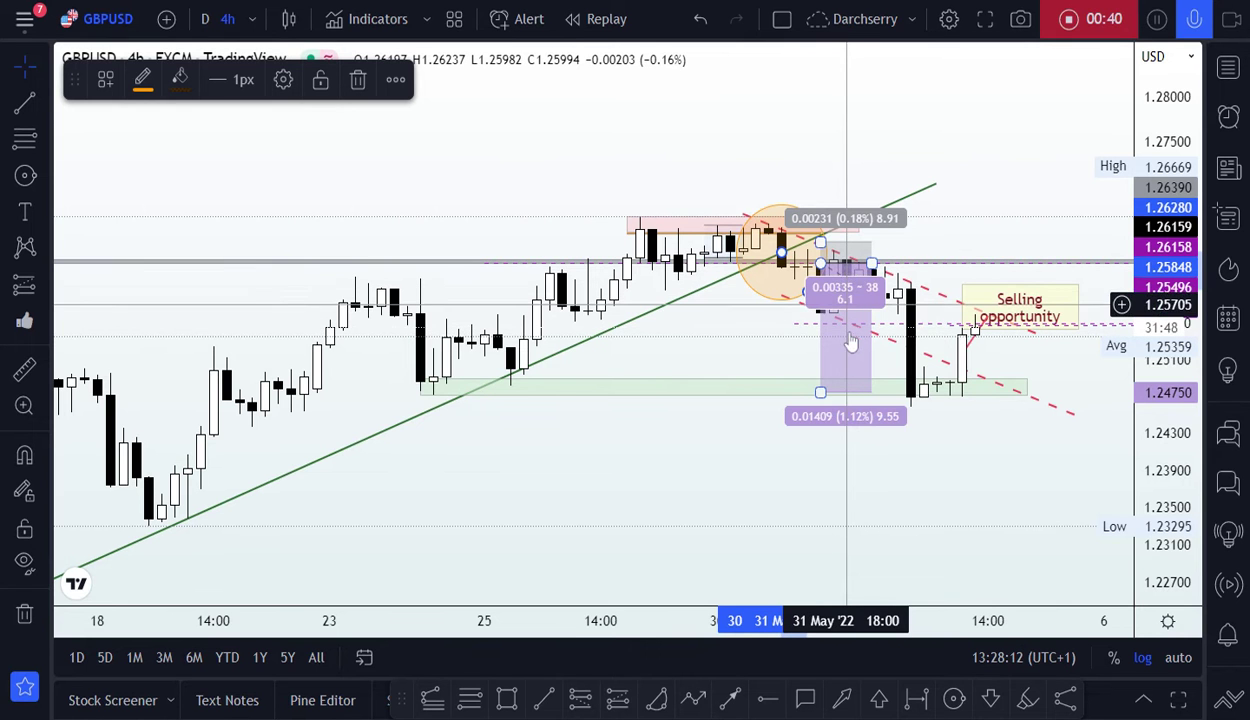
pyautogui.click(853, 390)
pyautogui.click(853, 416)
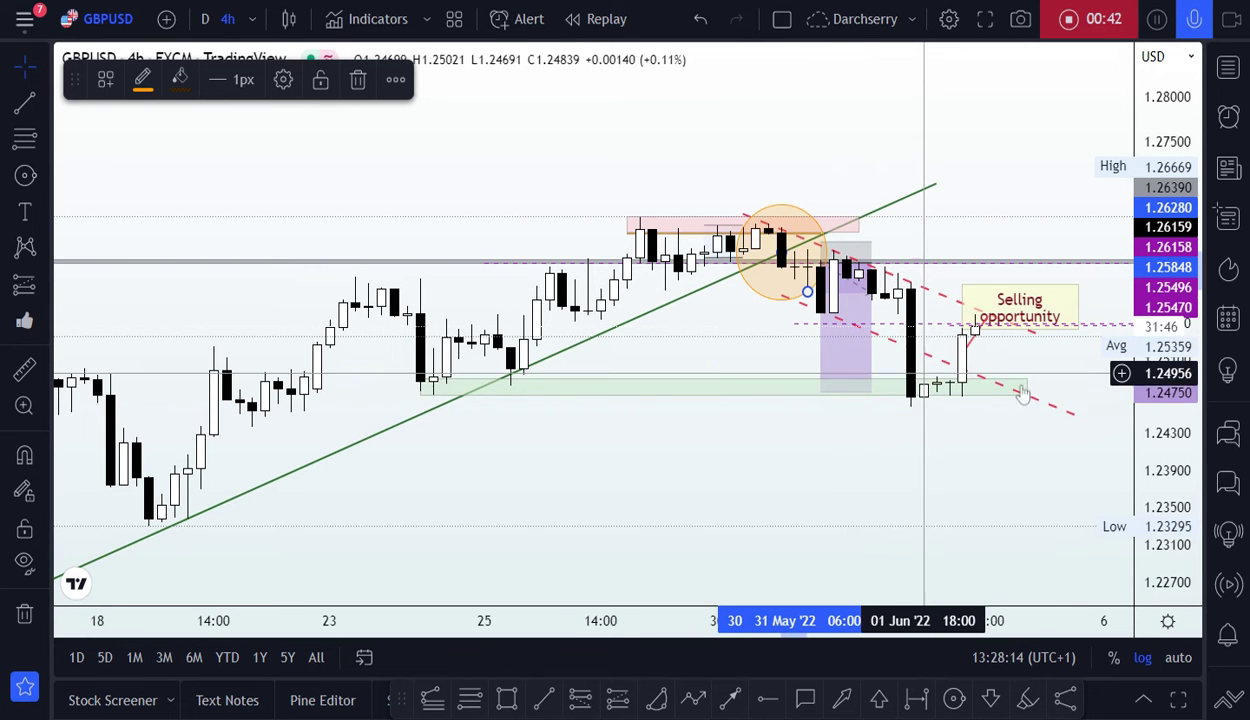
pyautogui.moveTo(1157, 357); pyautogui.dragTo(1157, 315)
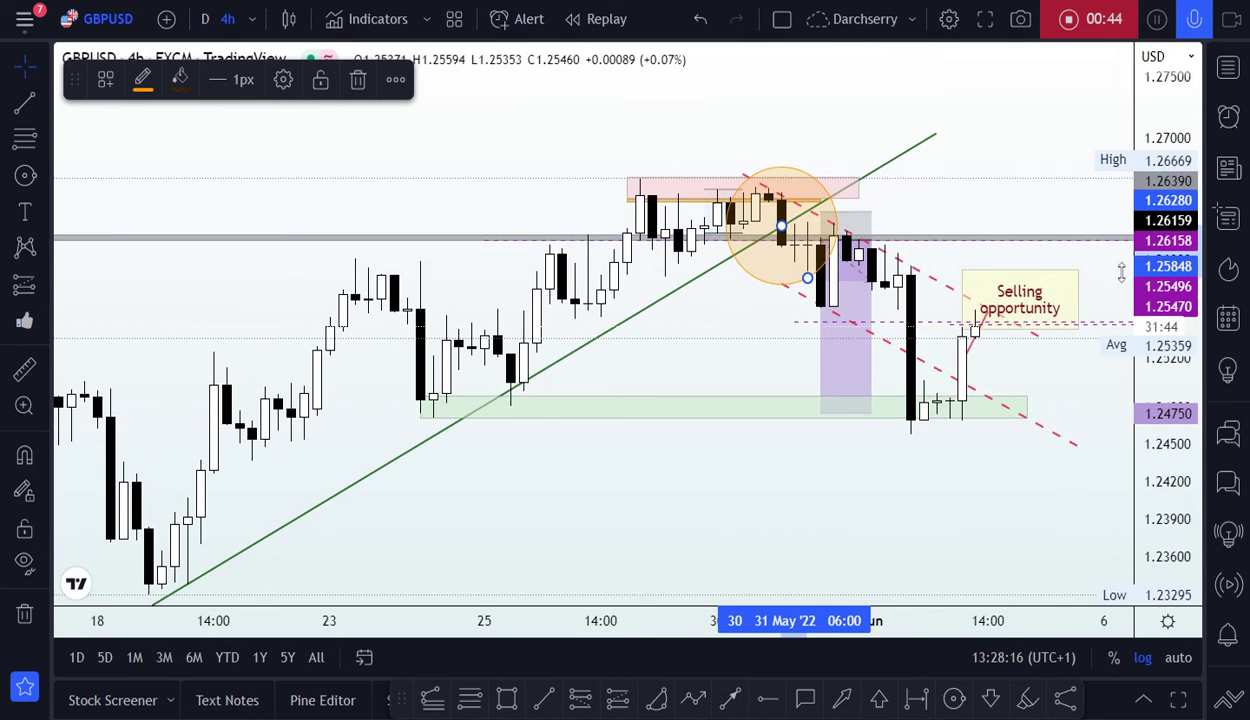
pyautogui.scroll(5, 823, 403)
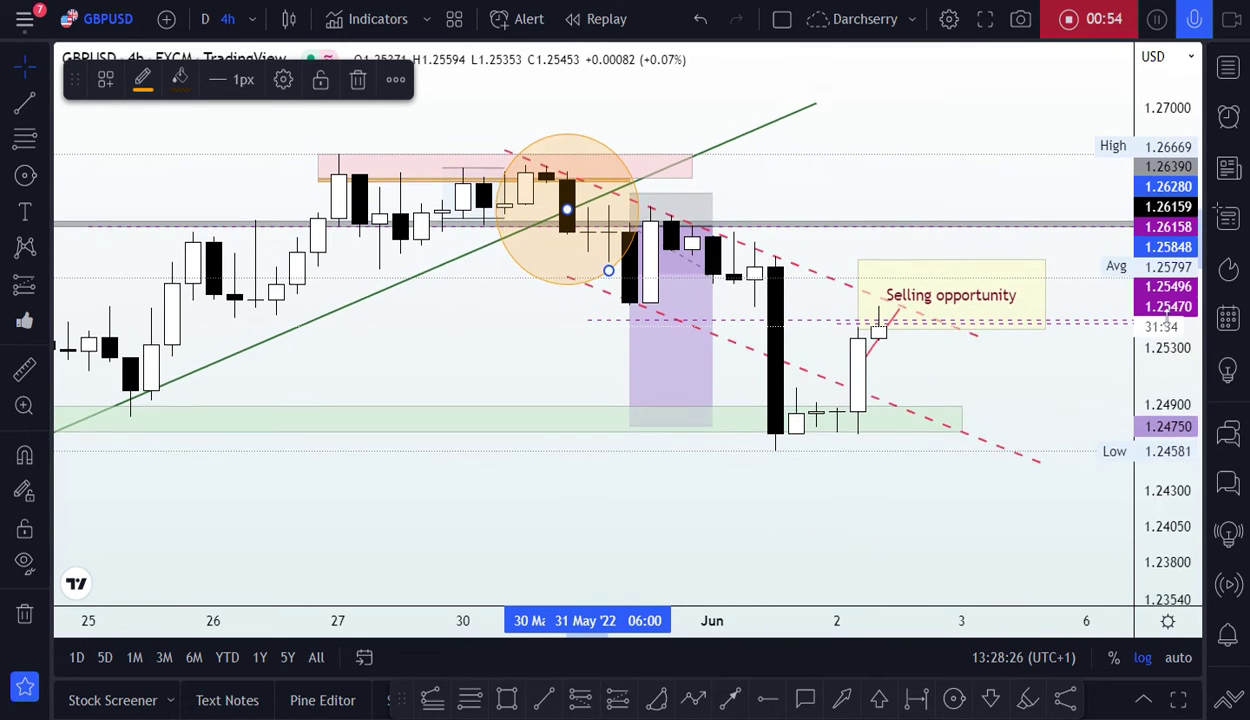
pyautogui.scroll(2, 900, 450)
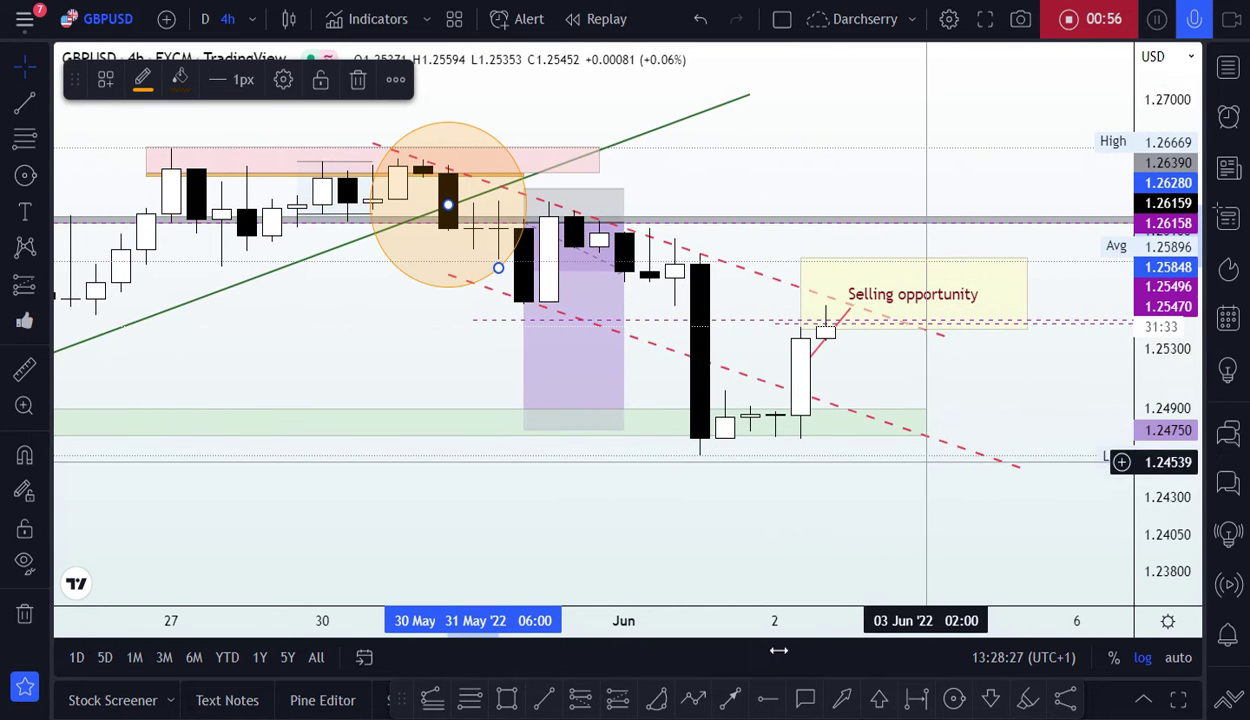
# Step: Sketch a path from the 31 May high to 1.24580, through the selling zone, then cancel it
pyautogui.click(703, 701)
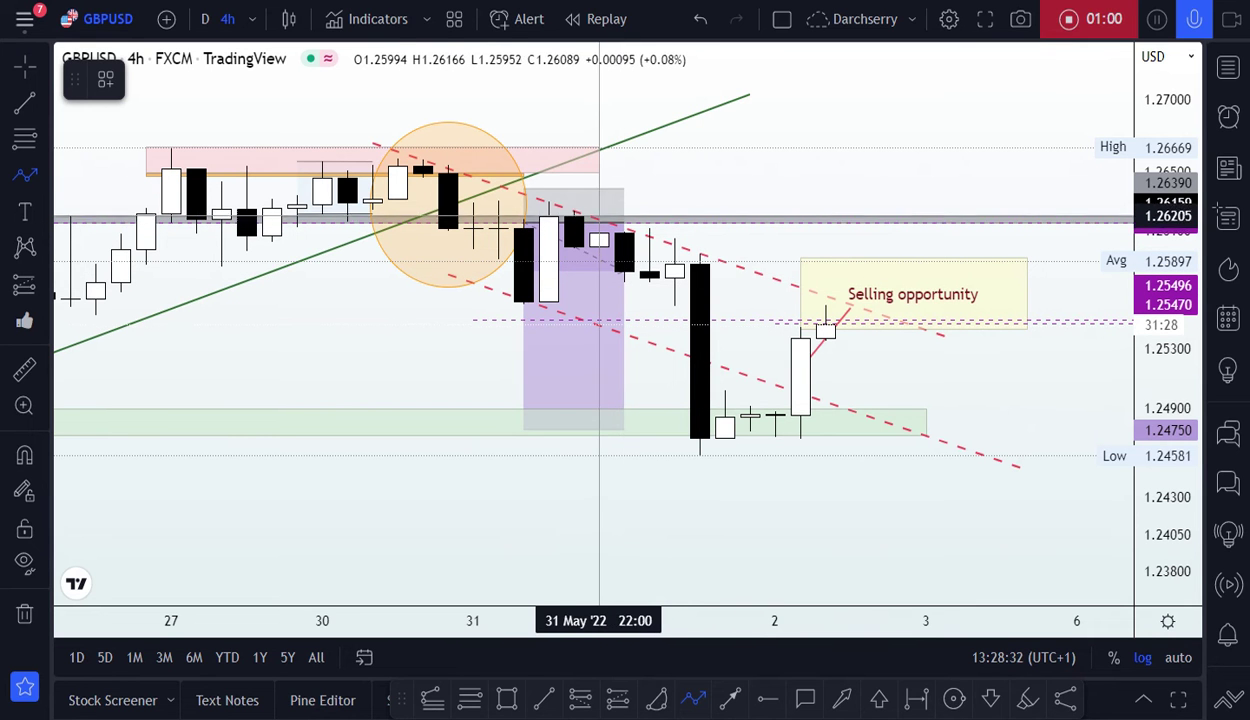
pyautogui.click(549, 202)
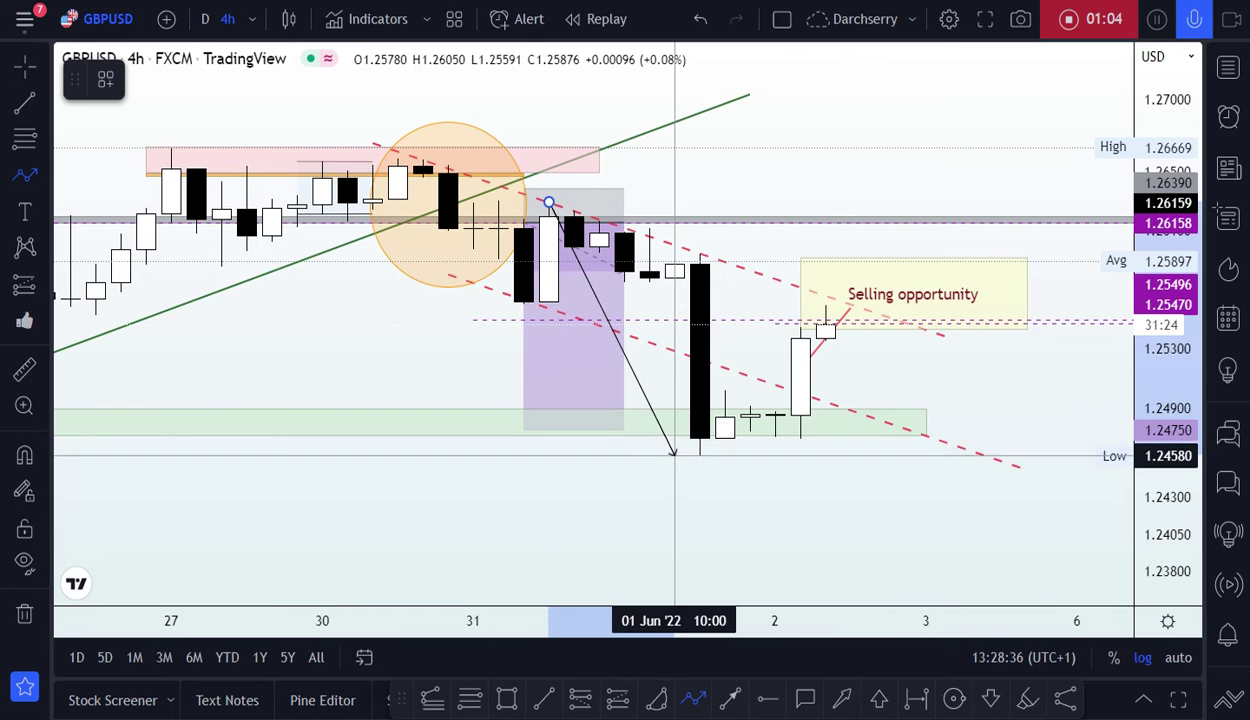
pyautogui.click(675, 455)
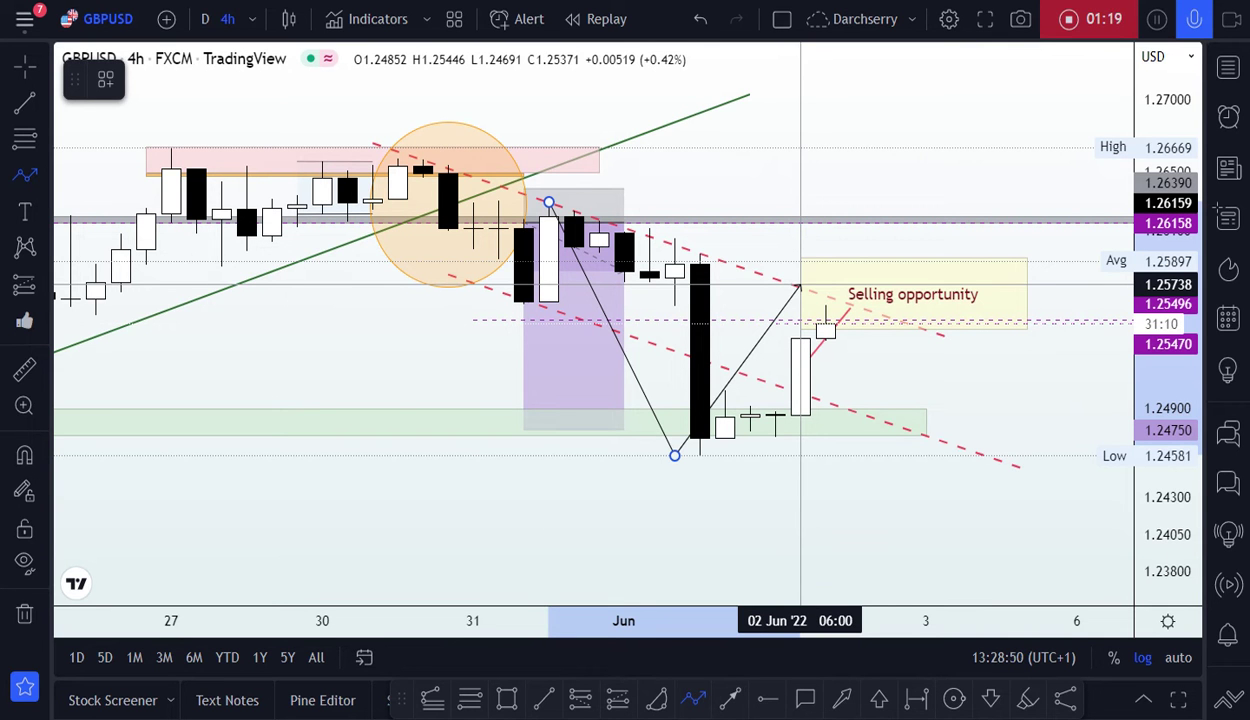
pyautogui.click(800, 276)
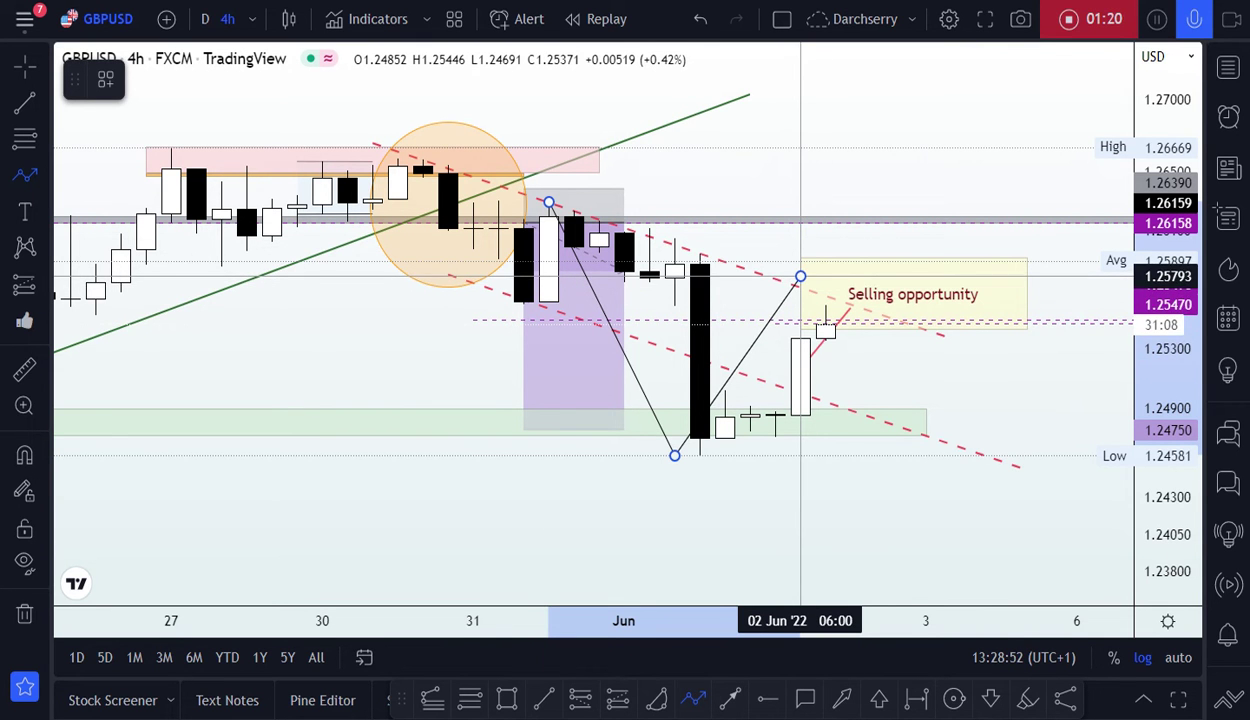
pyautogui.click(825, 327)
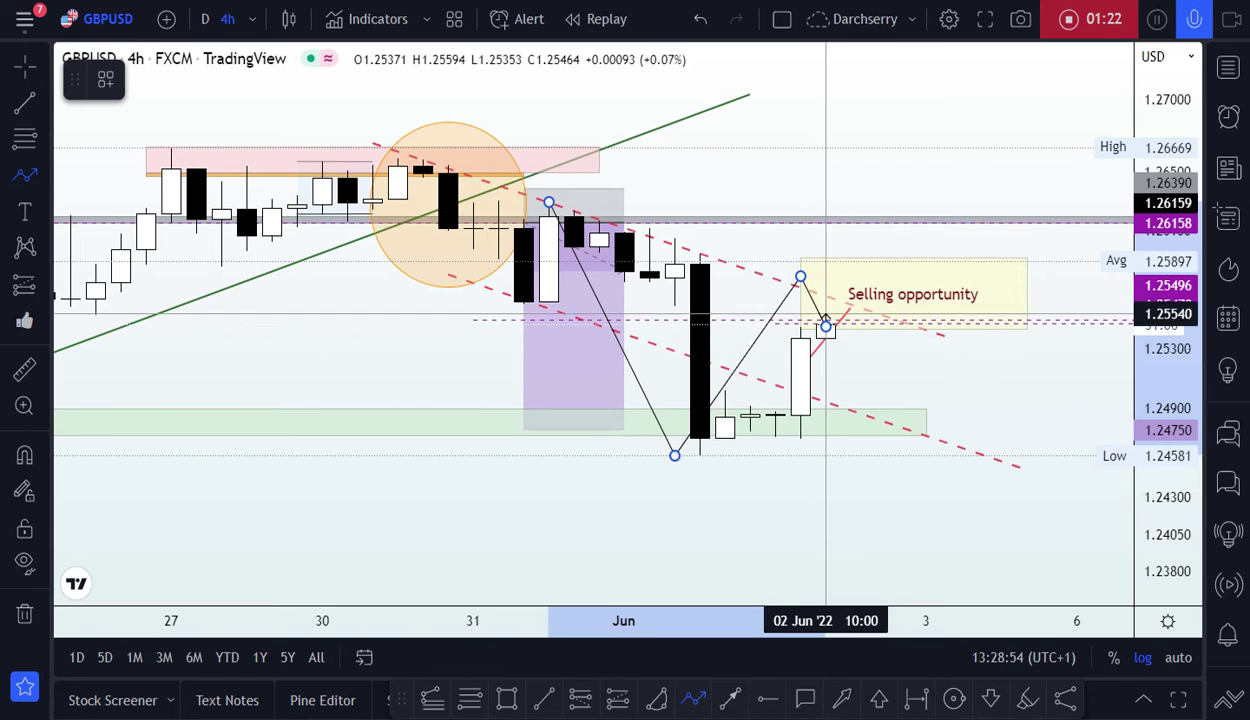
pyautogui.click(850, 289)
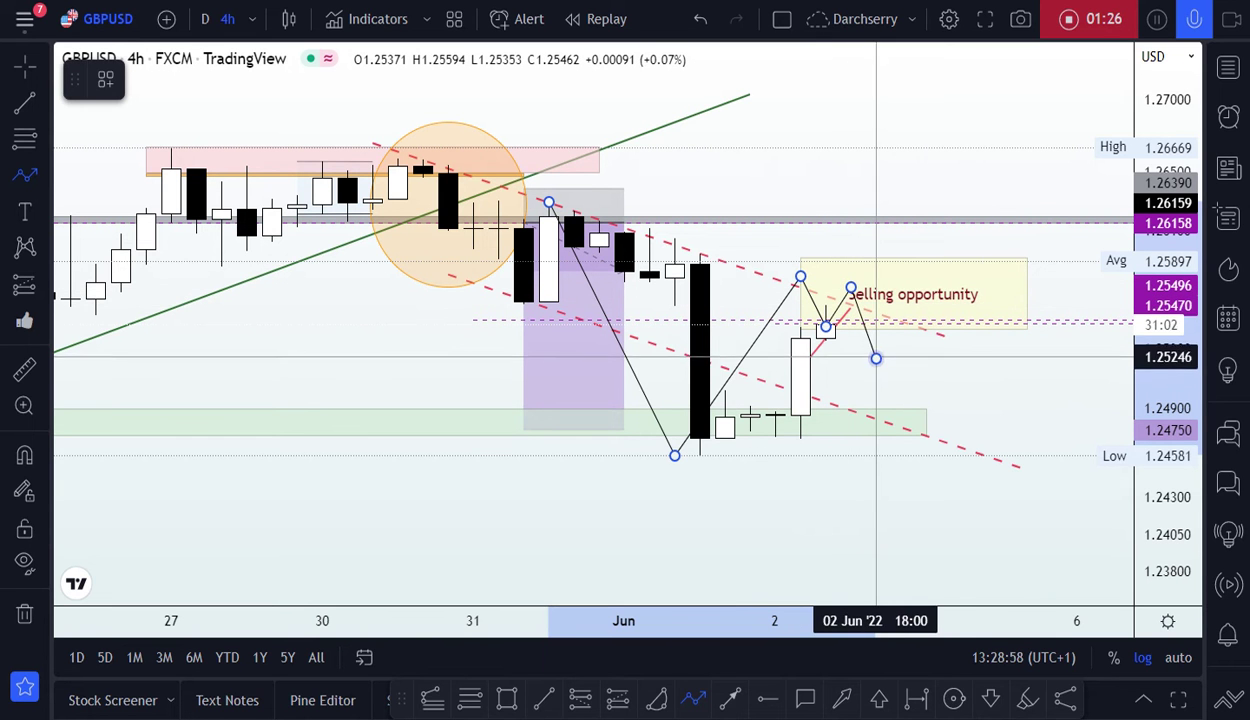
pyautogui.click(876, 358)
pyautogui.click(901, 317)
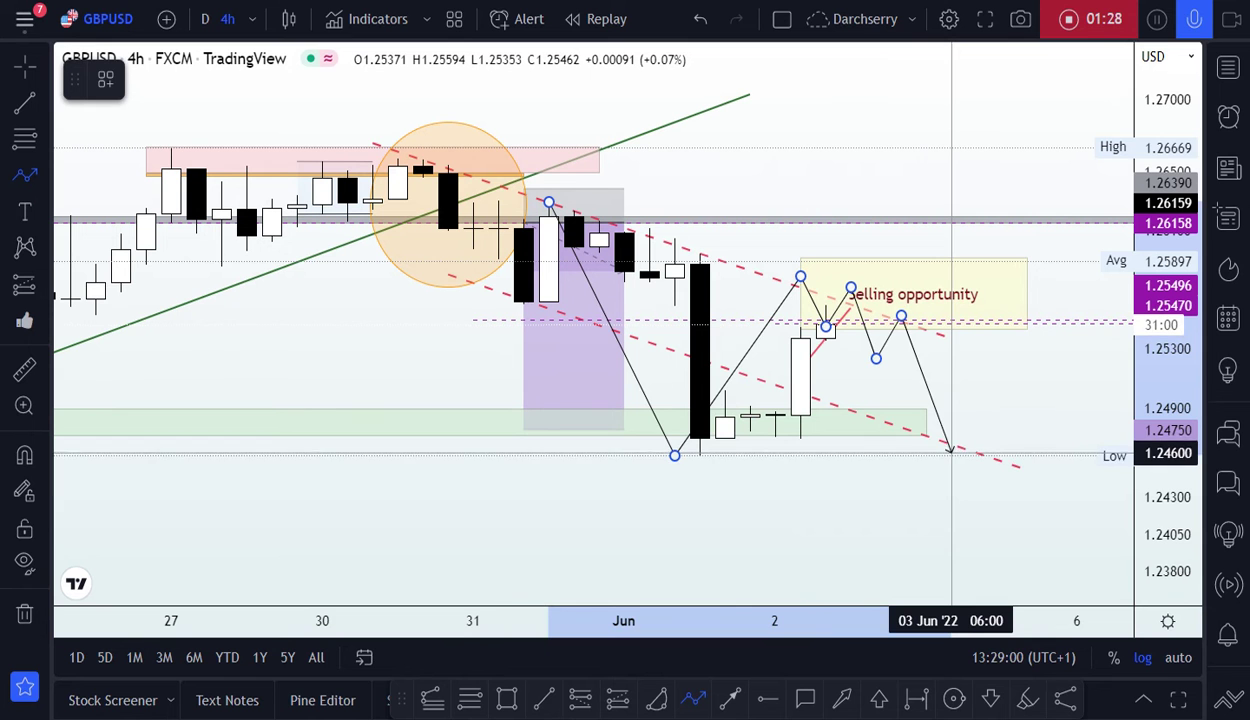
pyautogui.press('Escape')
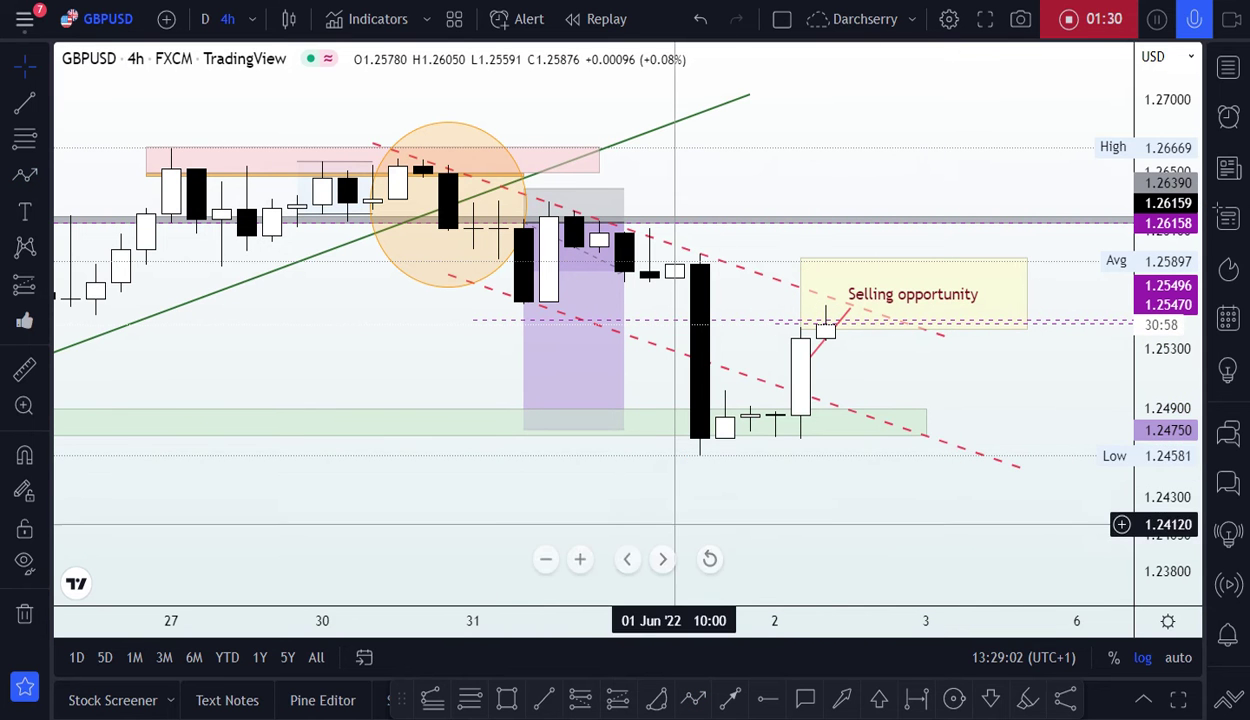
# Step: Switch the chart to the 1 hour interval and reset its scaling
pyautogui.click(256, 22)
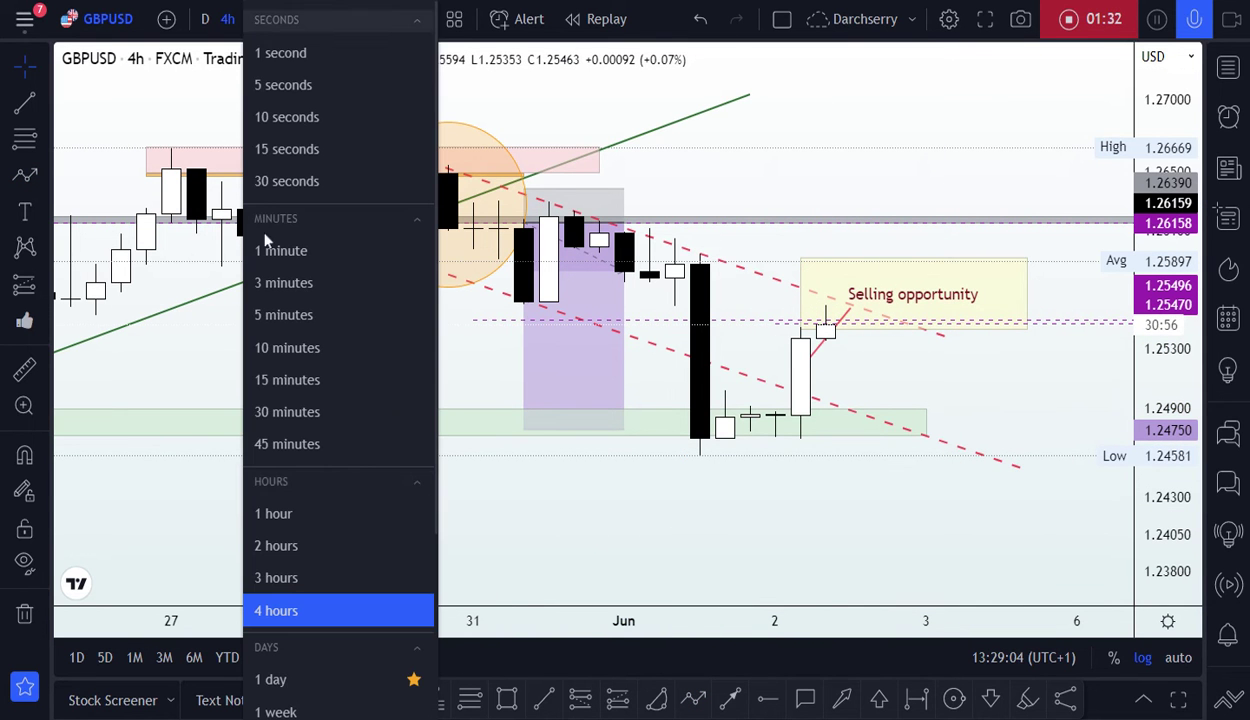
pyautogui.click(280, 512)
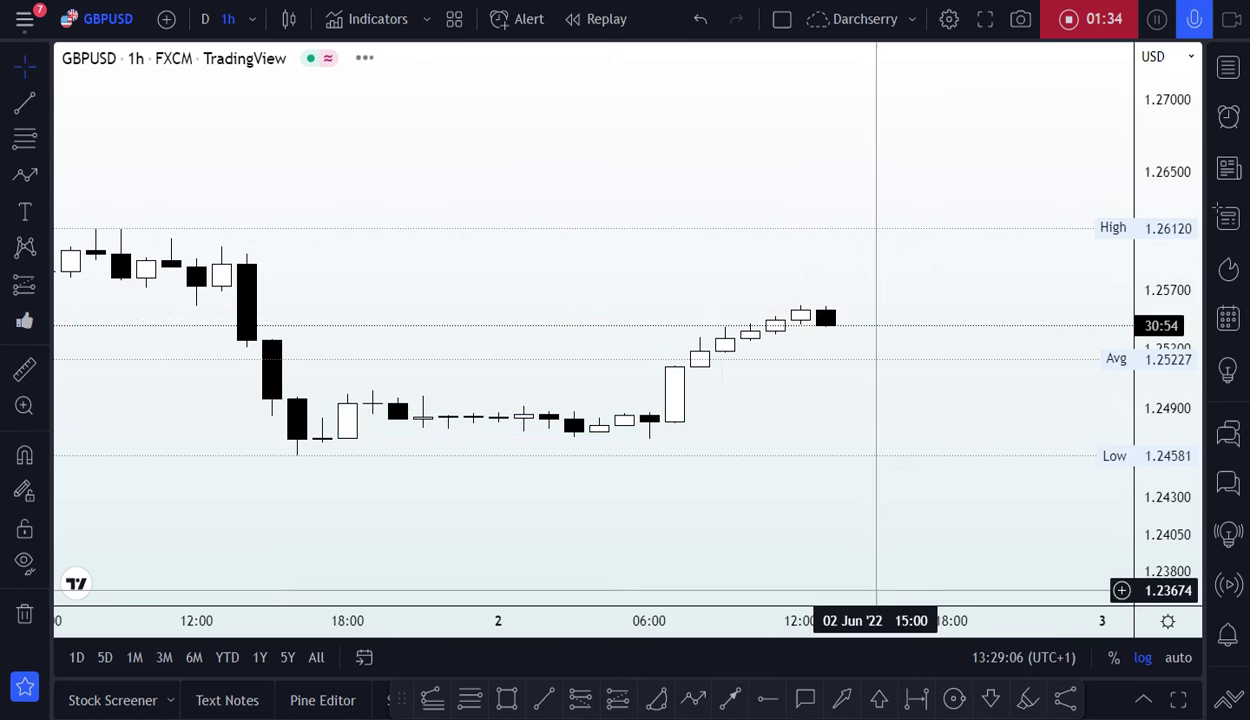
pyautogui.rightClick(826, 140)
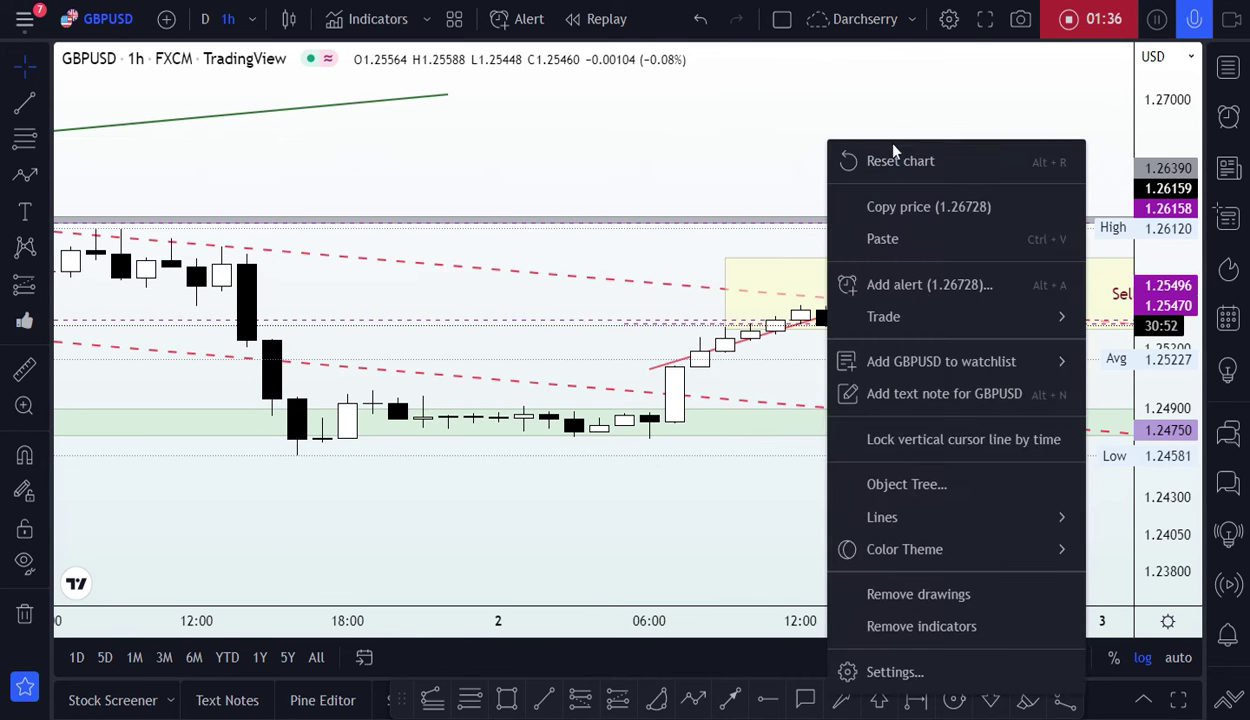
pyautogui.click(876, 159)
pyautogui.scroll(3, 943, 154)
pyautogui.moveTo(949, 137); pyautogui.dragTo(832, 123)
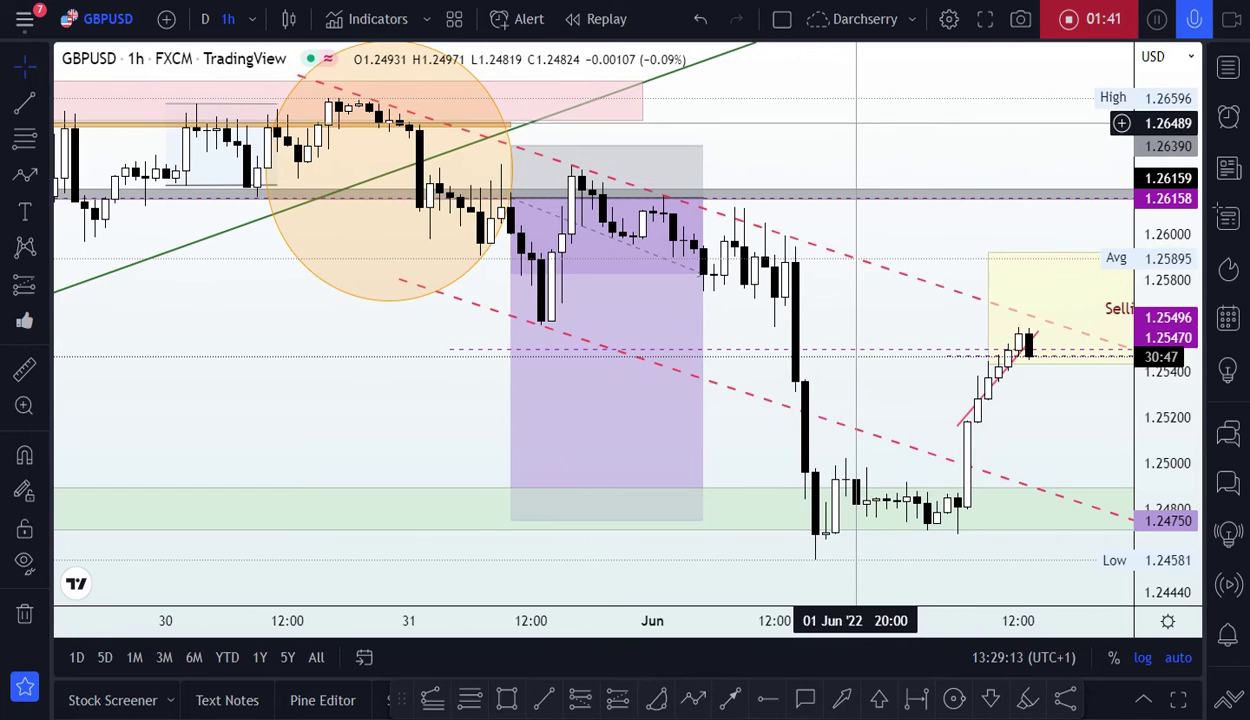
# Step: Delete the large orange circle and pan the chart back to show more late-May history
pyautogui.click(366, 293)
pyautogui.press('Delete')
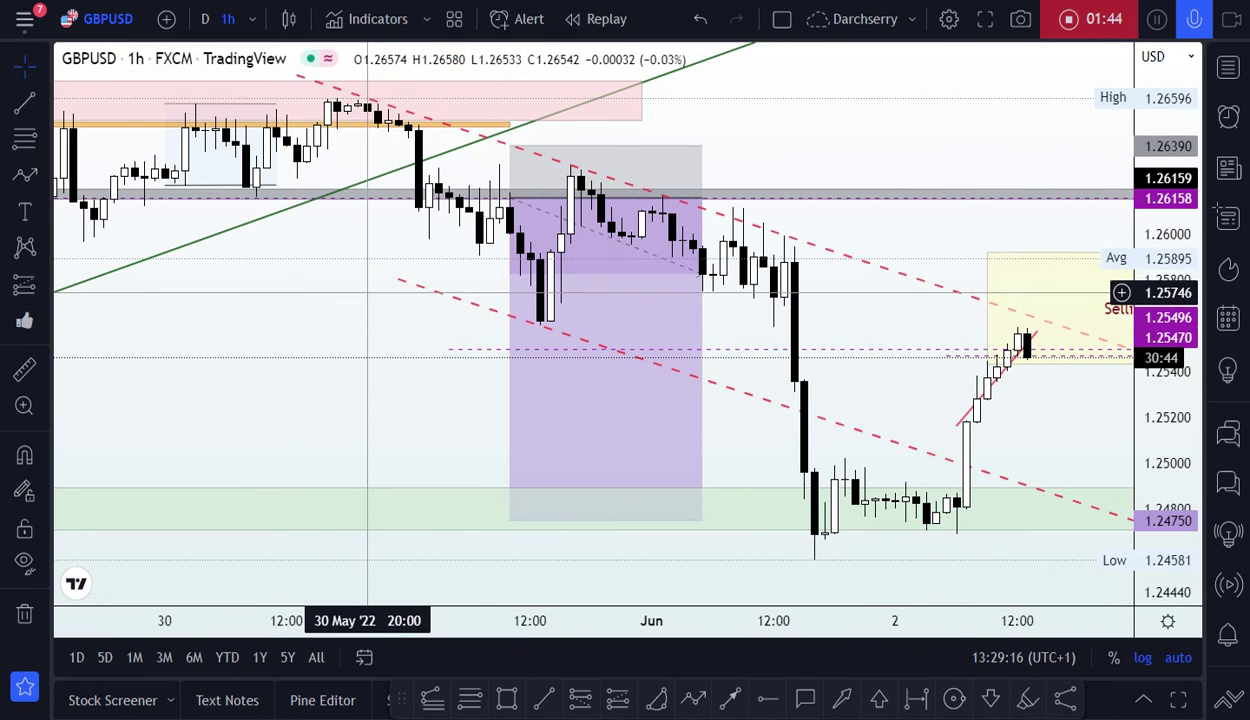
pyautogui.moveTo(823, 316); pyautogui.dragTo(696, 303)
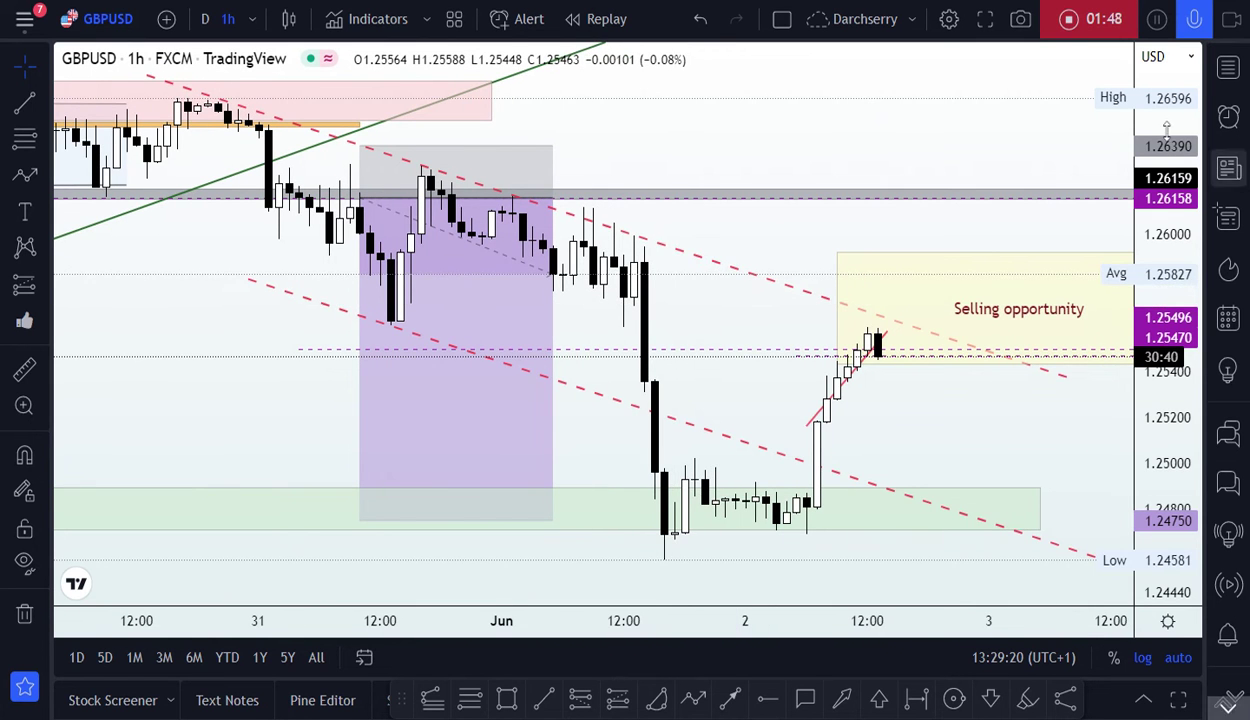
pyautogui.scroll(-1, 1137, 192)
pyautogui.scroll(-4, 975, 130)
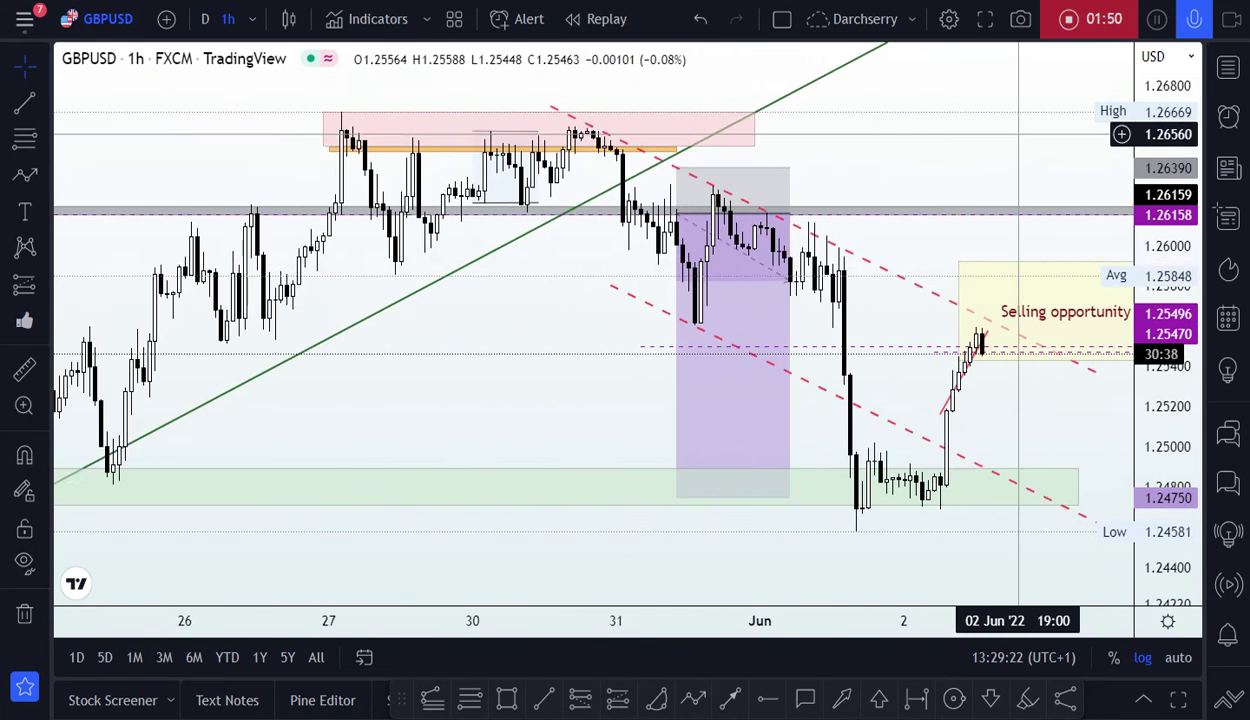
pyautogui.moveTo(952, 120); pyautogui.dragTo(896, 103)
pyautogui.scroll(-3, 580, 290)
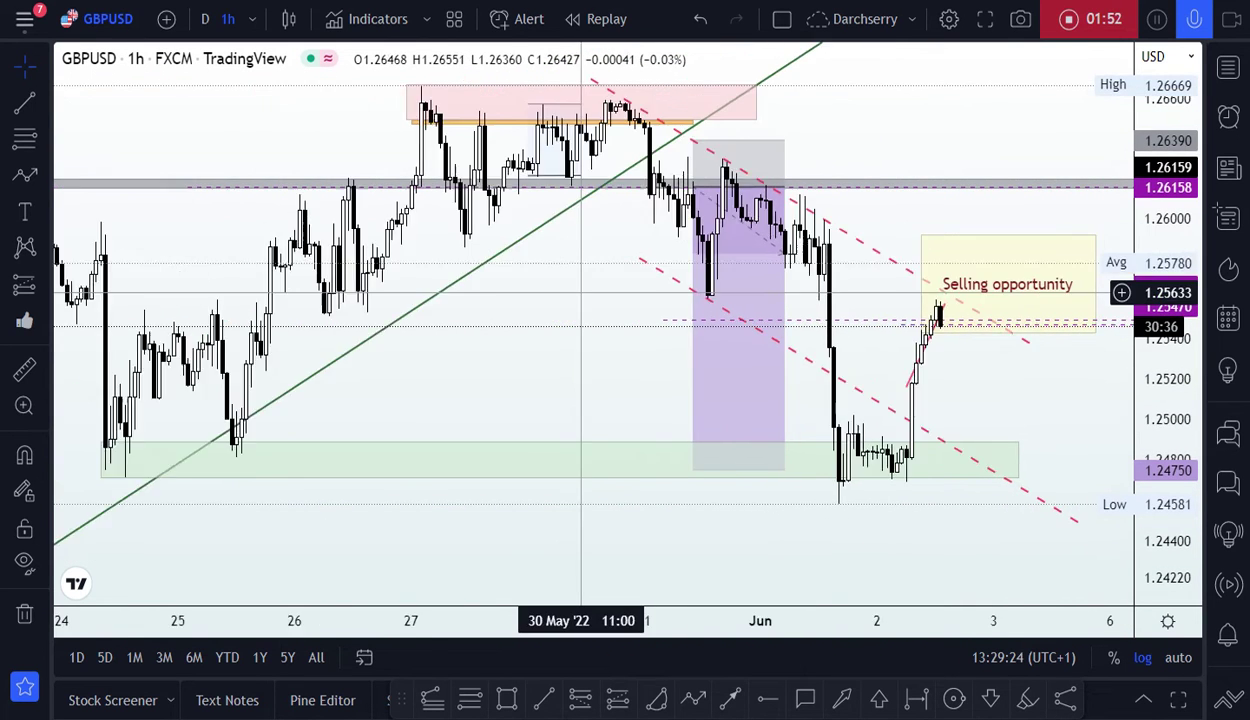
pyautogui.click(286, 22)
pyautogui.click(544, 326)
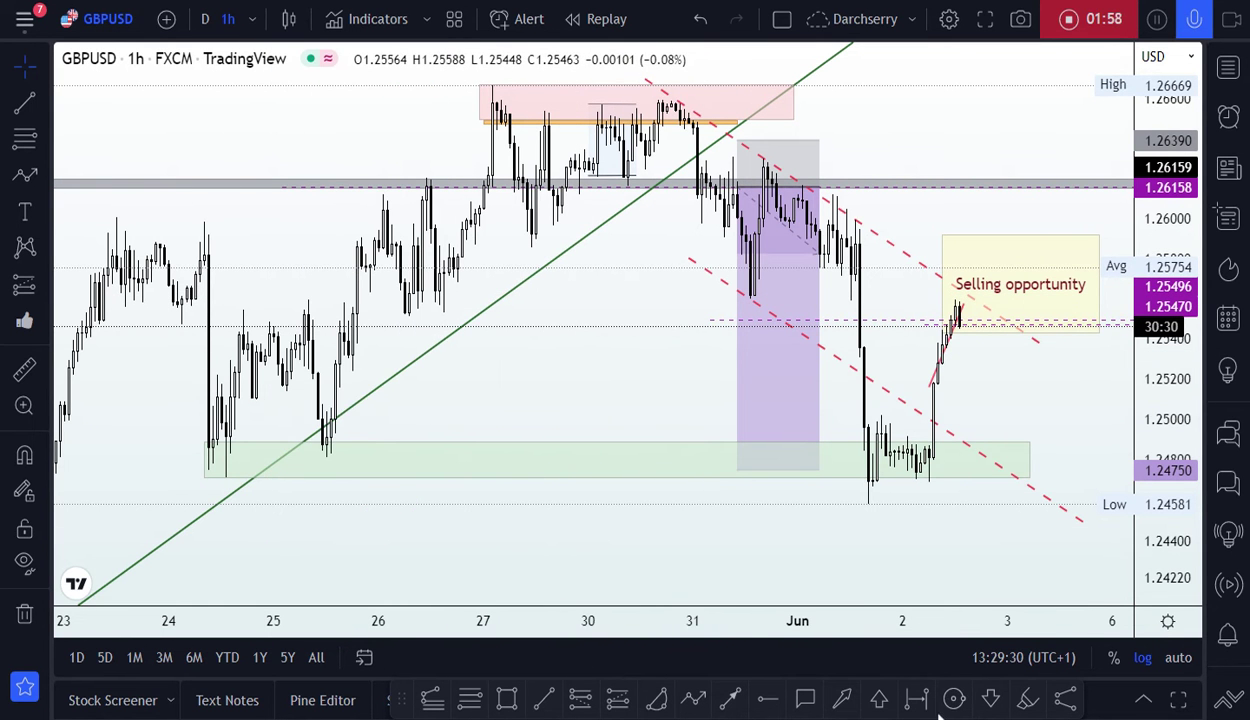
pyautogui.click(1028, 703)
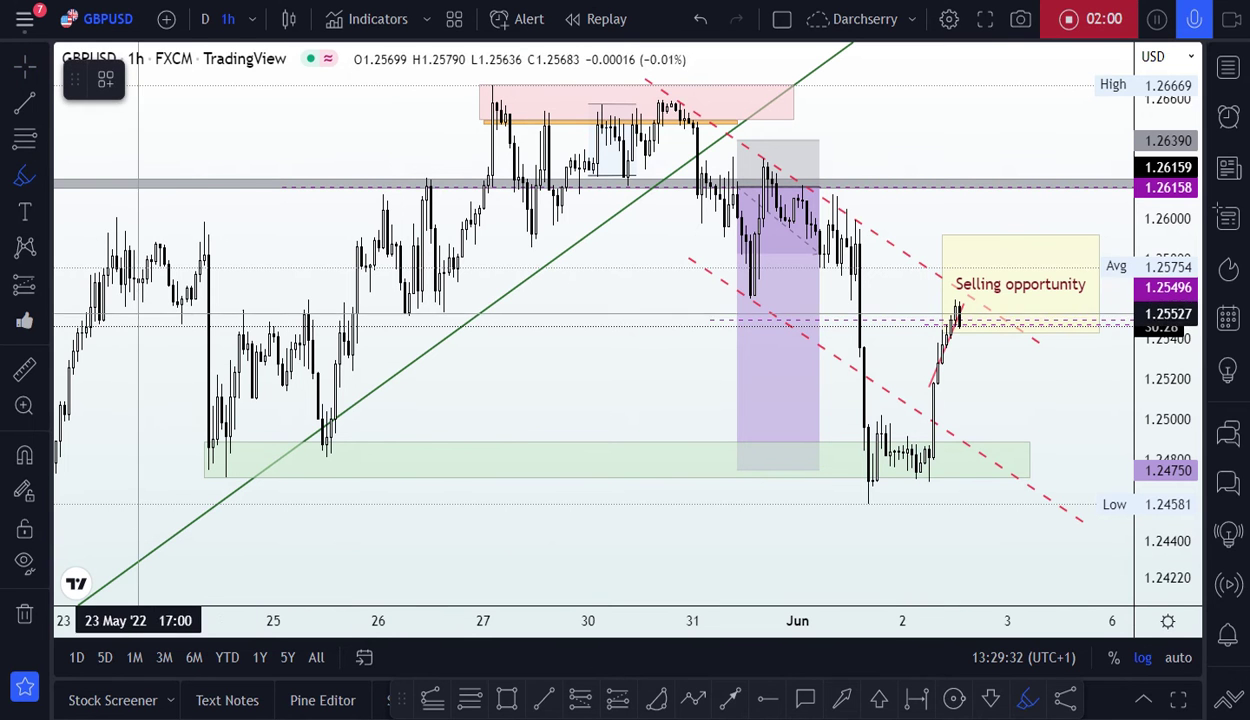
# Step: Dot each level touch from 24 May to the selling zone in orange, then undo the last two
pyautogui.moveTo(129, 297)
pyautogui.mouseDown()
pyautogui.moveTo(194, 300)
pyautogui.moveTo(177, 301)
pyautogui.mouseUp()
pyautogui.click(247, 308)
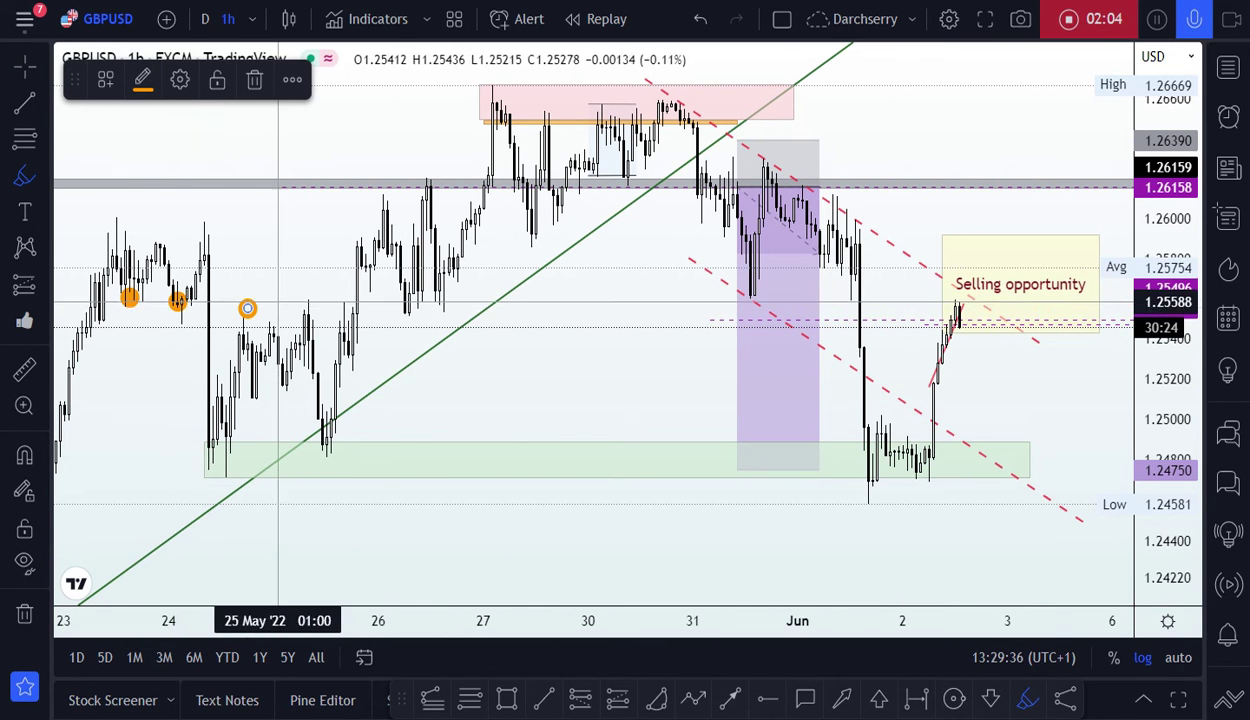
pyautogui.click(313, 305)
pyautogui.click(352, 306)
pyautogui.click(409, 306)
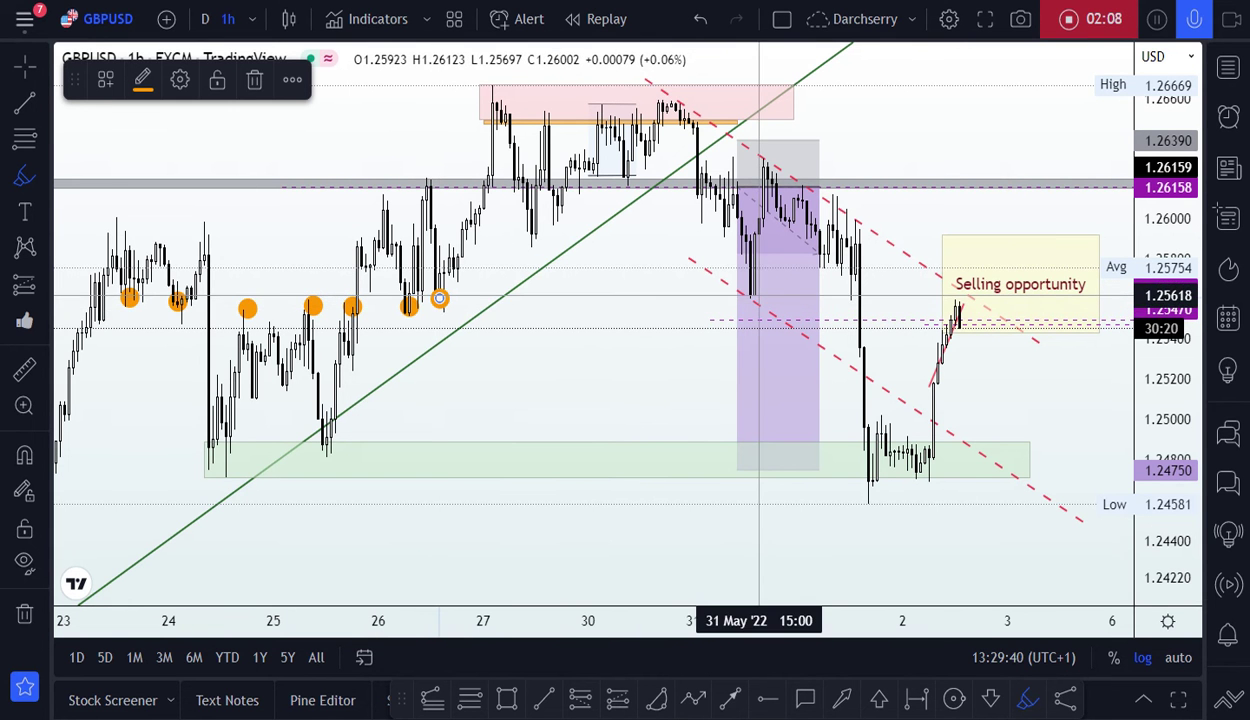
pyautogui.click(754, 295)
pyautogui.click(850, 299)
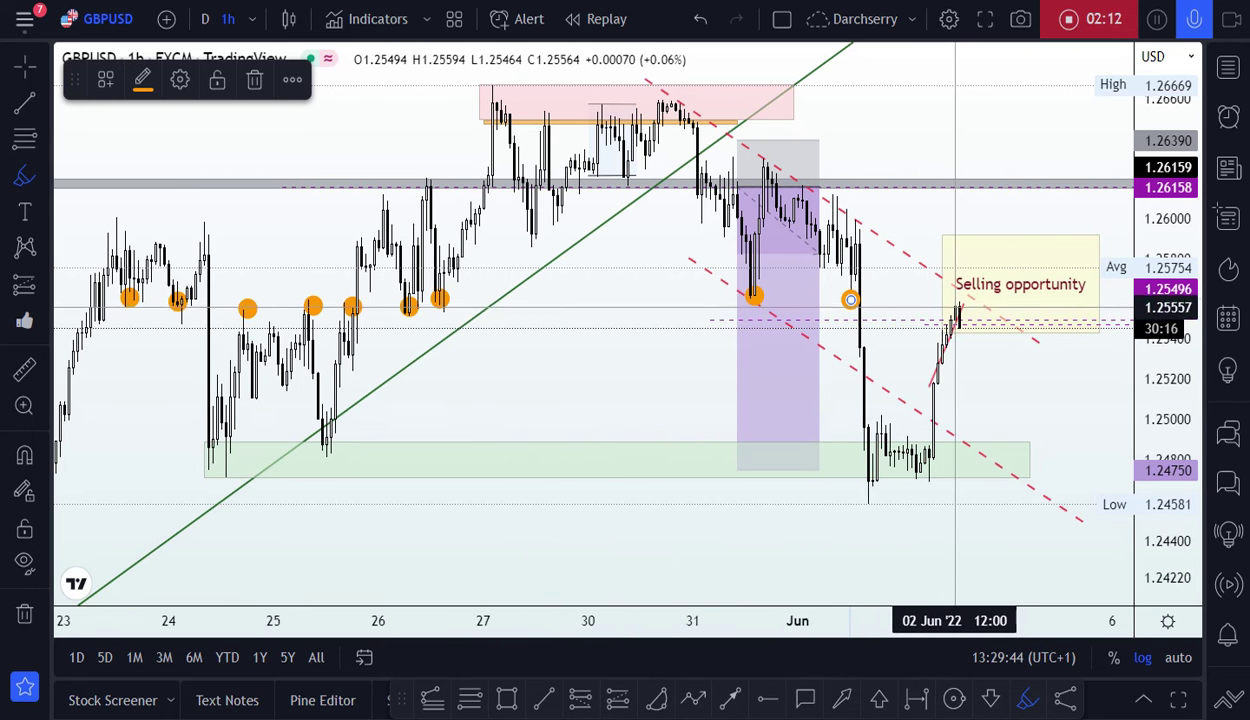
pyautogui.click(963, 297)
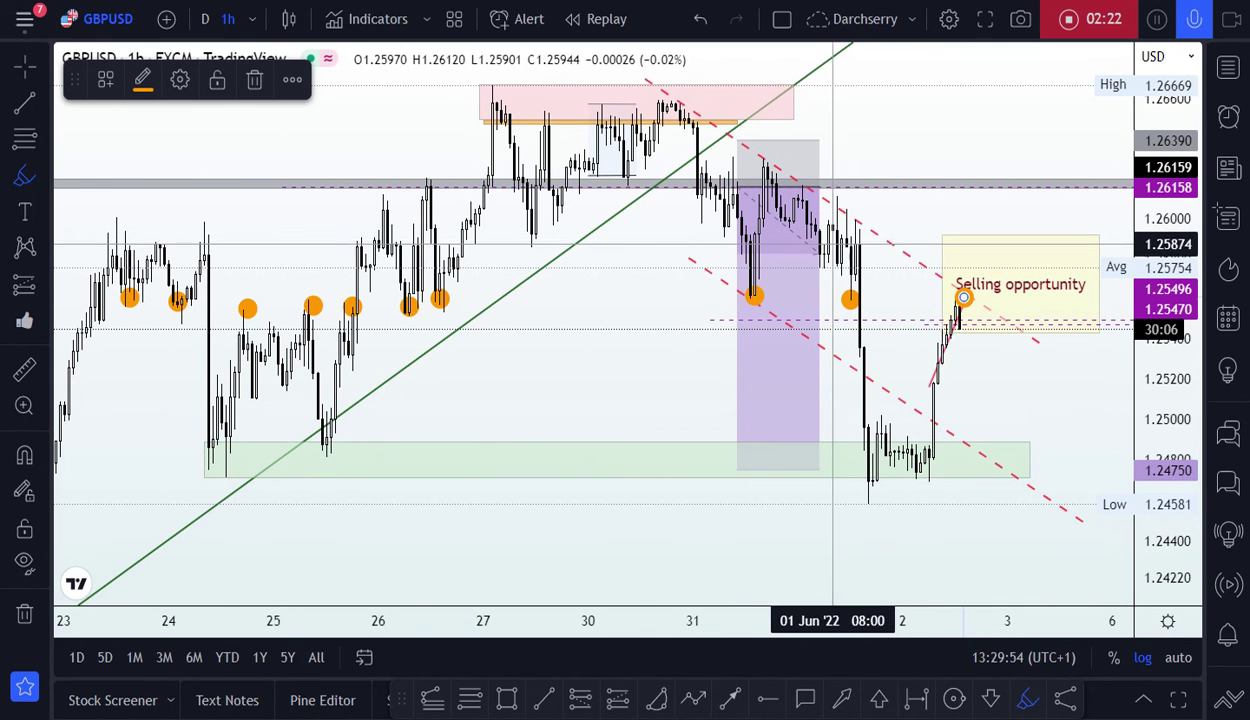
pyautogui.hotkey('ctrl', 'z')
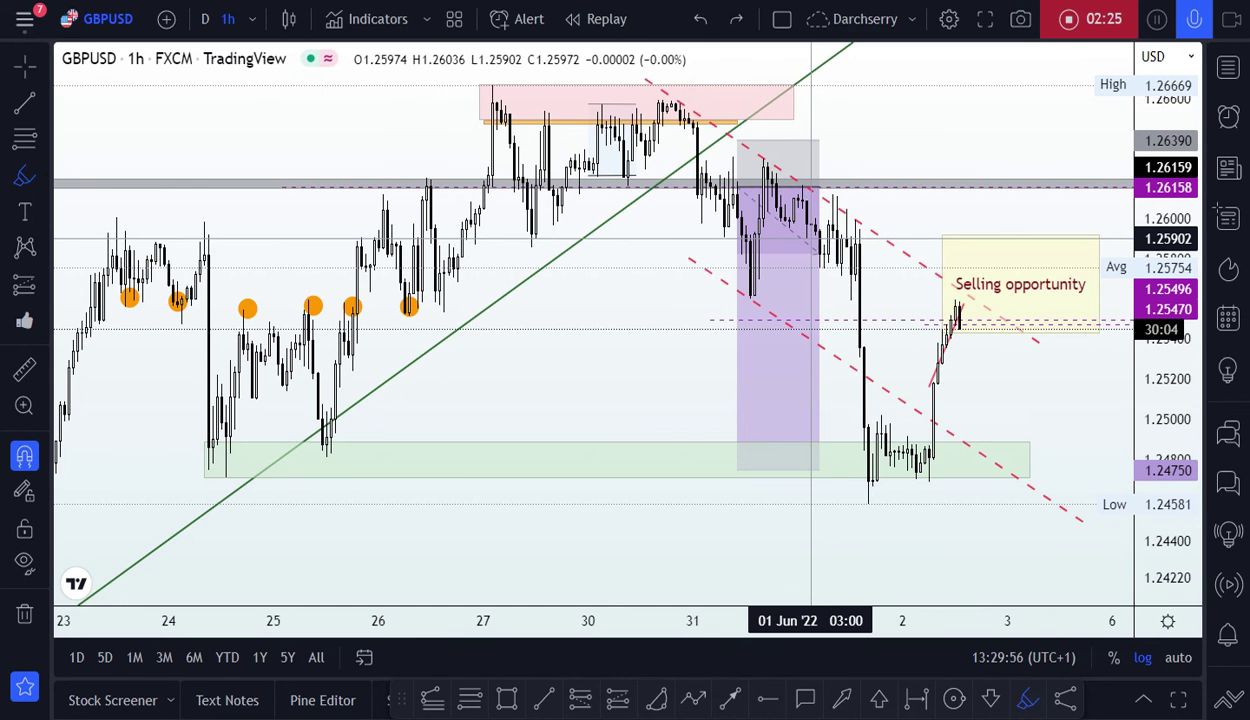
pyautogui.hotkey('ctrl', 'z')
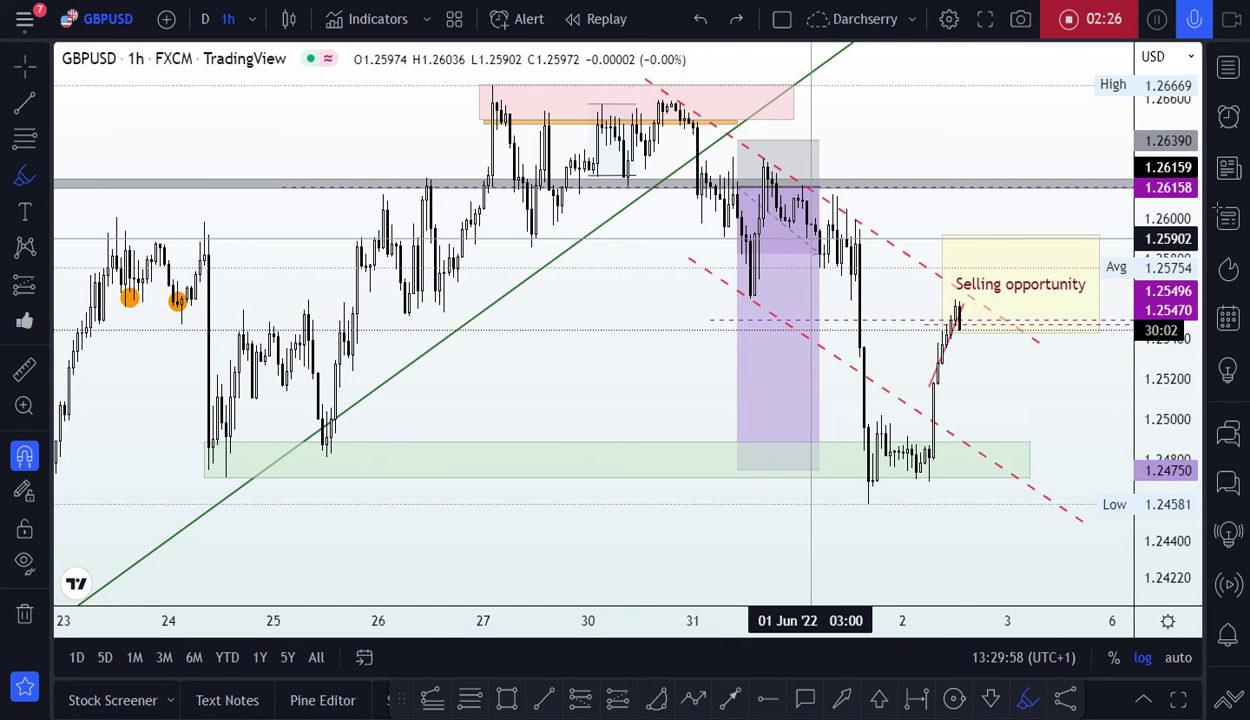
# Step: Undo another orange dot, switch the price to a line chart, and compress the price scale
pyautogui.hotkey('ctrl', 'z')
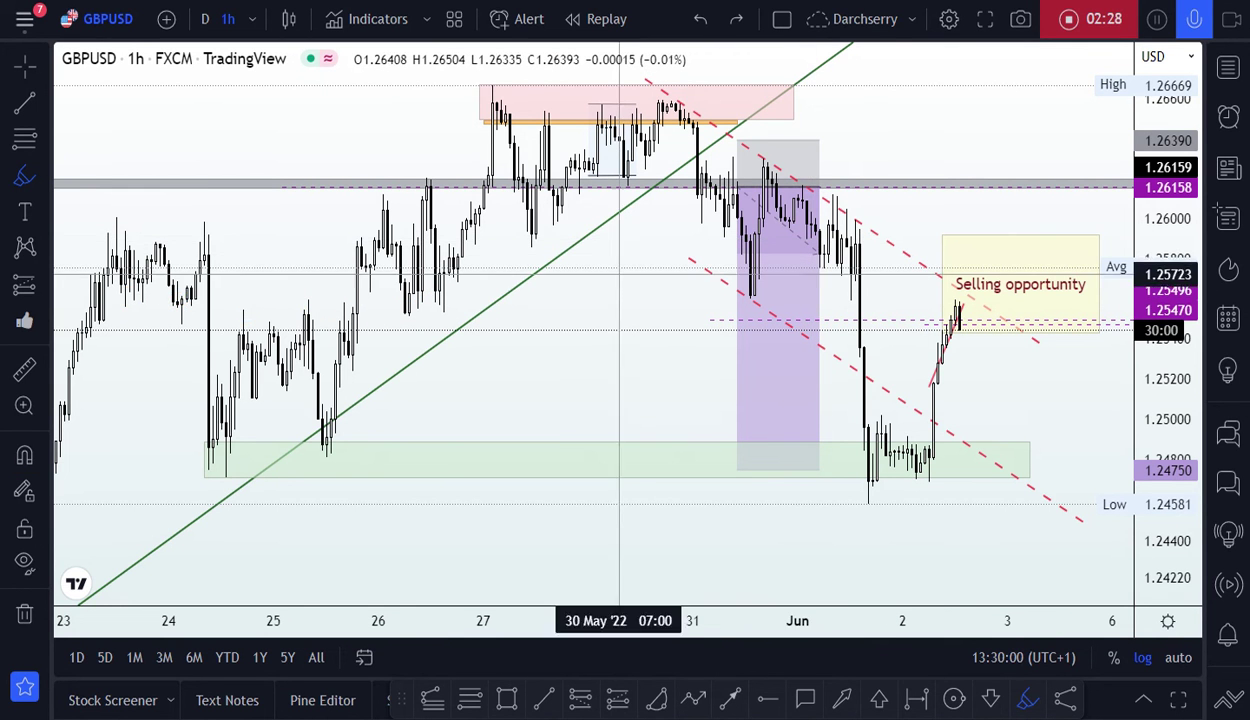
pyautogui.click(289, 19)
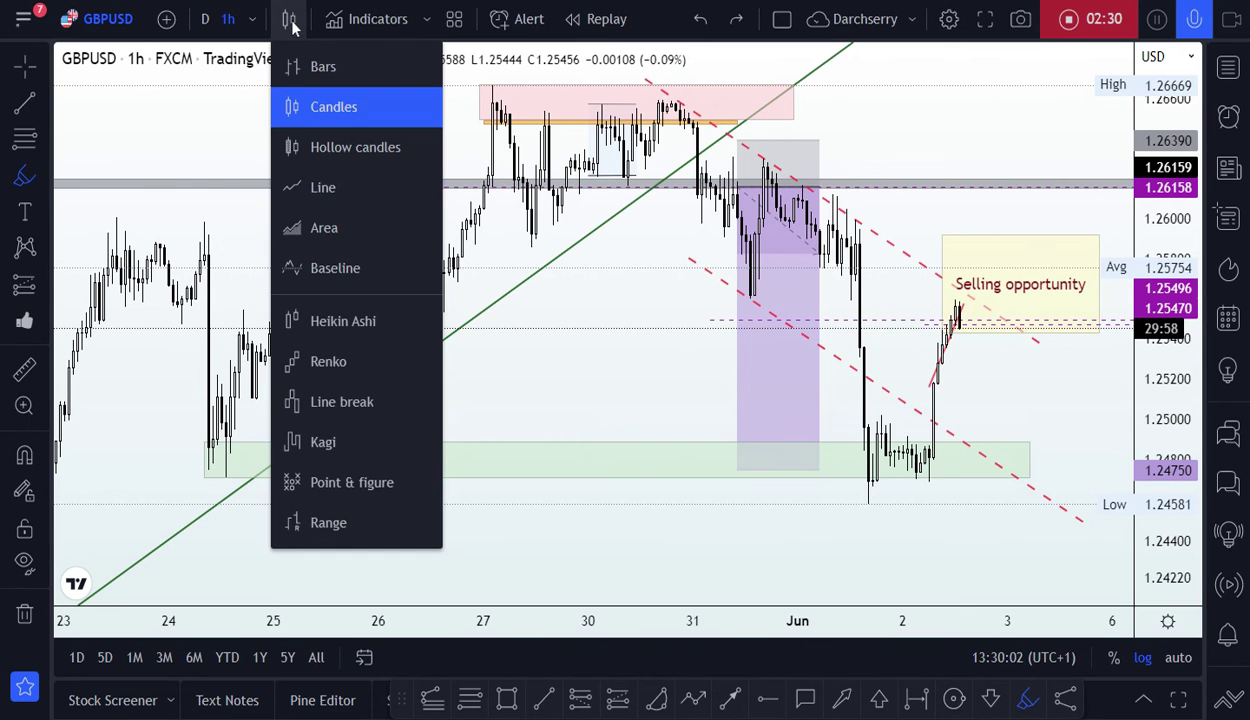
pyautogui.click(326, 194)
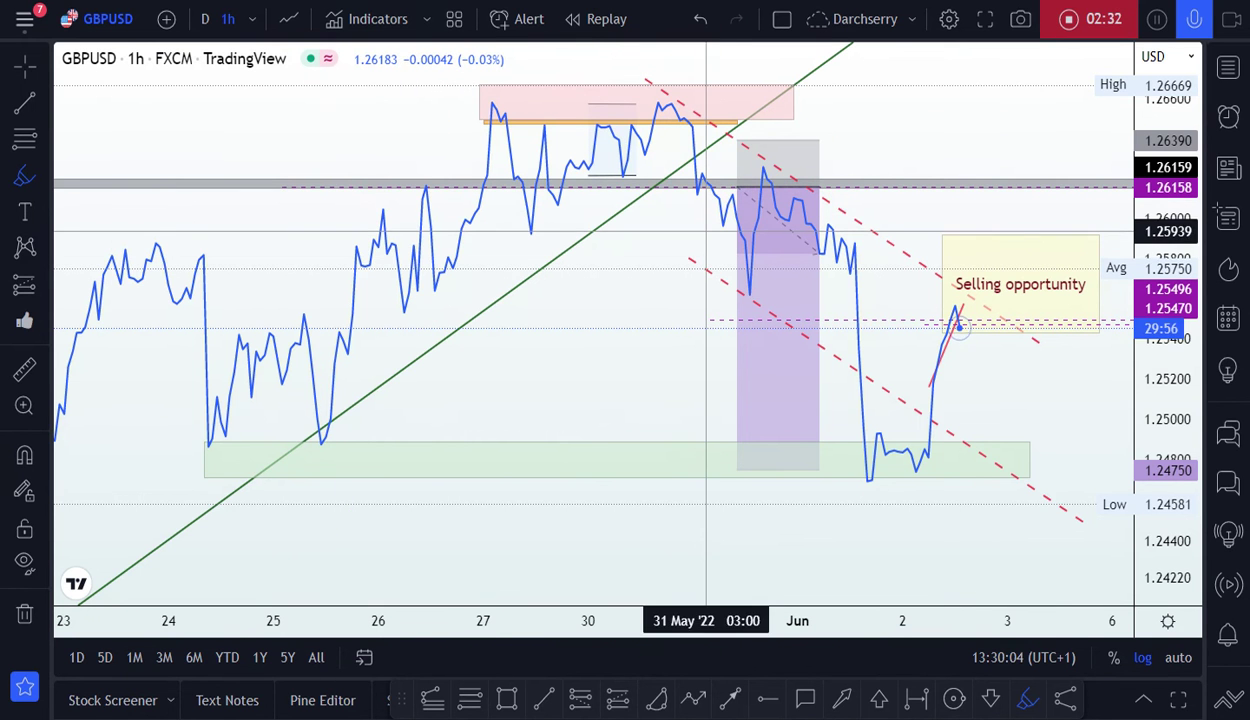
pyautogui.moveTo(1165, 225); pyautogui.dragTo(1163, 275)
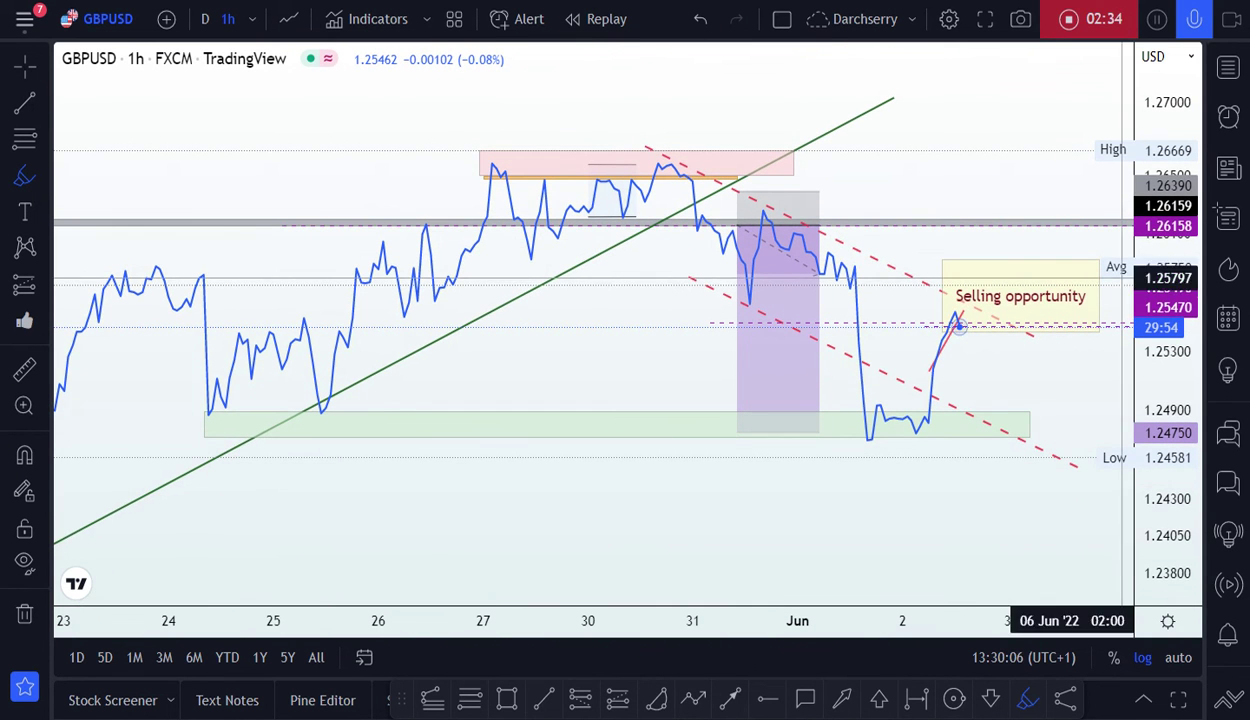
pyautogui.click(43, 215)
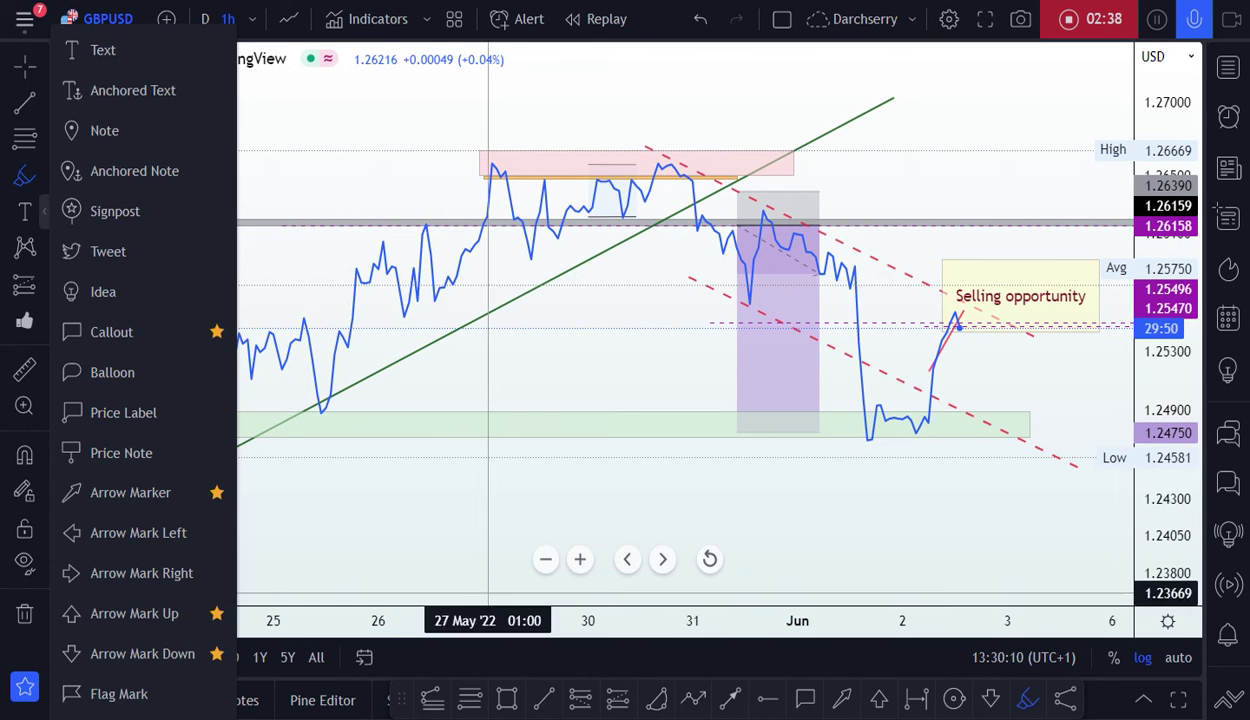
pyautogui.click(506, 699)
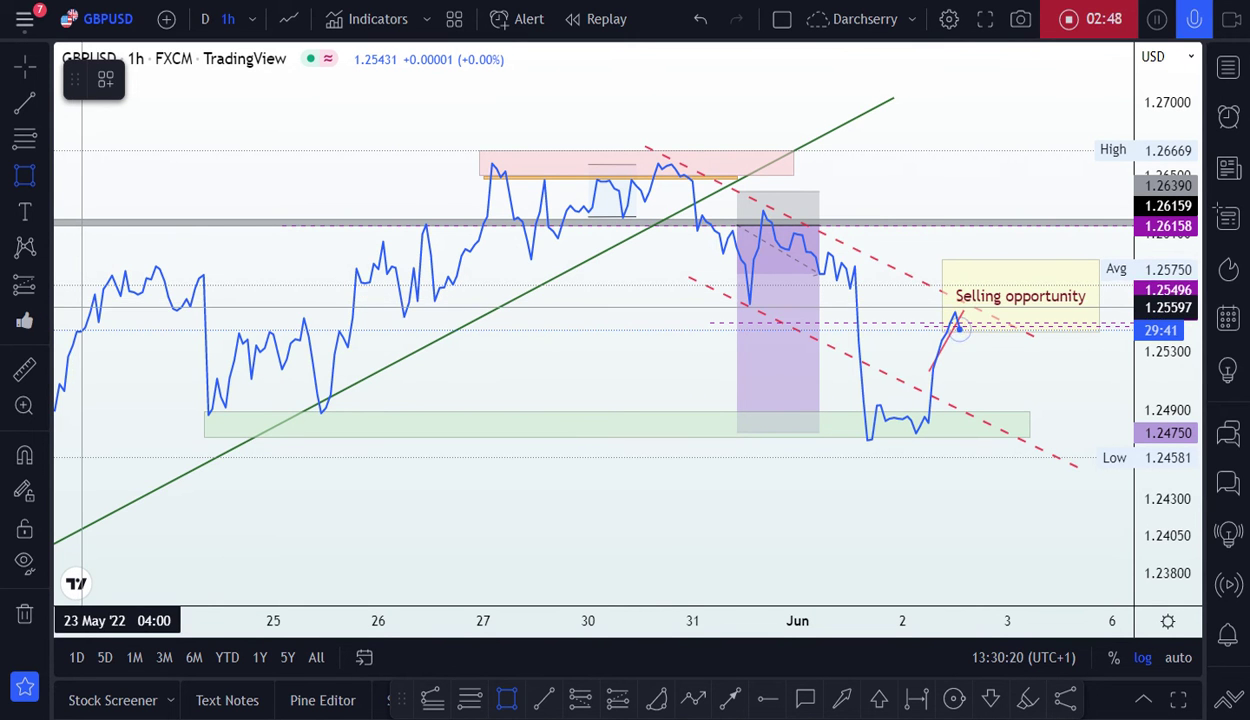
# Step: Draw a thin band across the chart at the key level and label it 'Key level @ 1.25500'
pyautogui.moveTo(82, 307); pyautogui.dragTo(1038, 310)
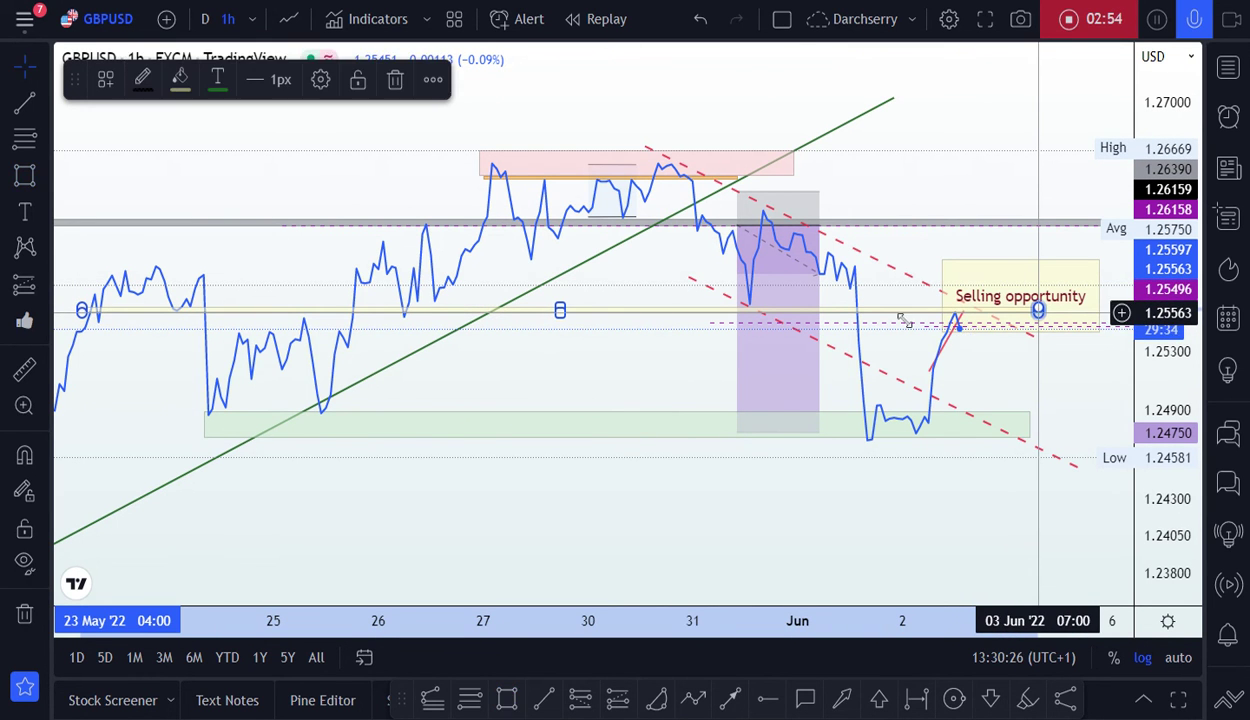
pyautogui.doubleClick(841, 318)
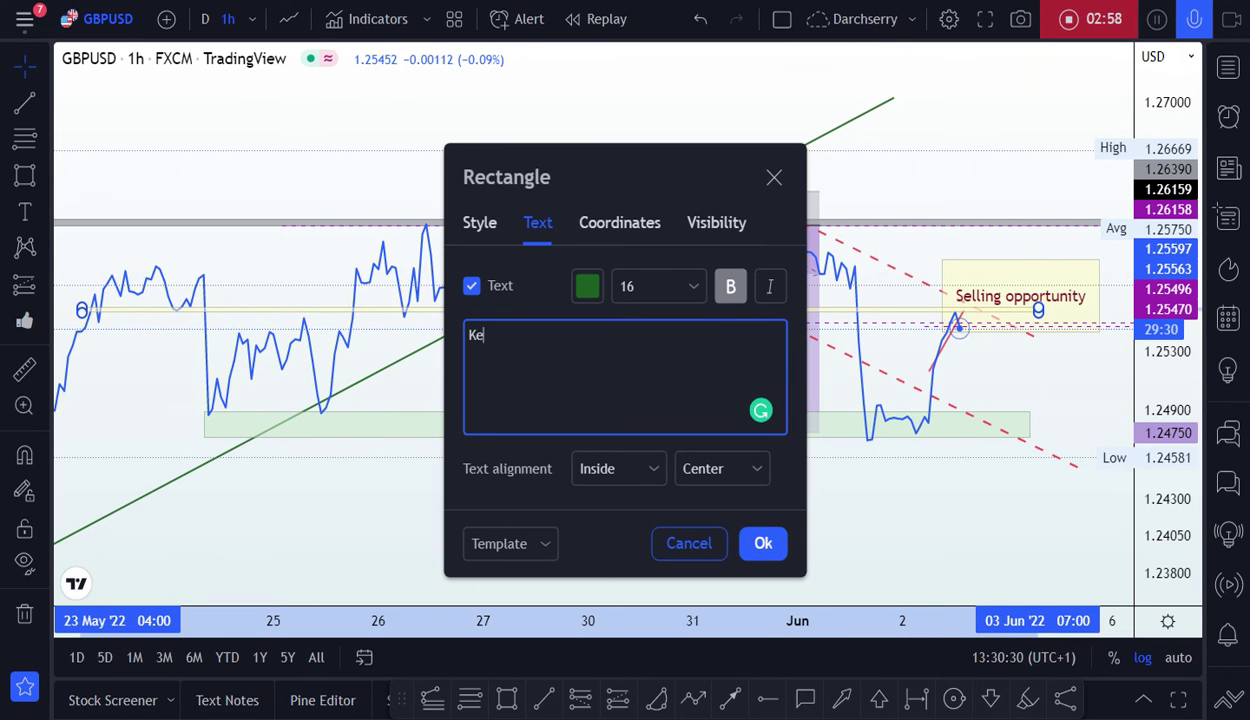
pyautogui.write('Key level @ 1')
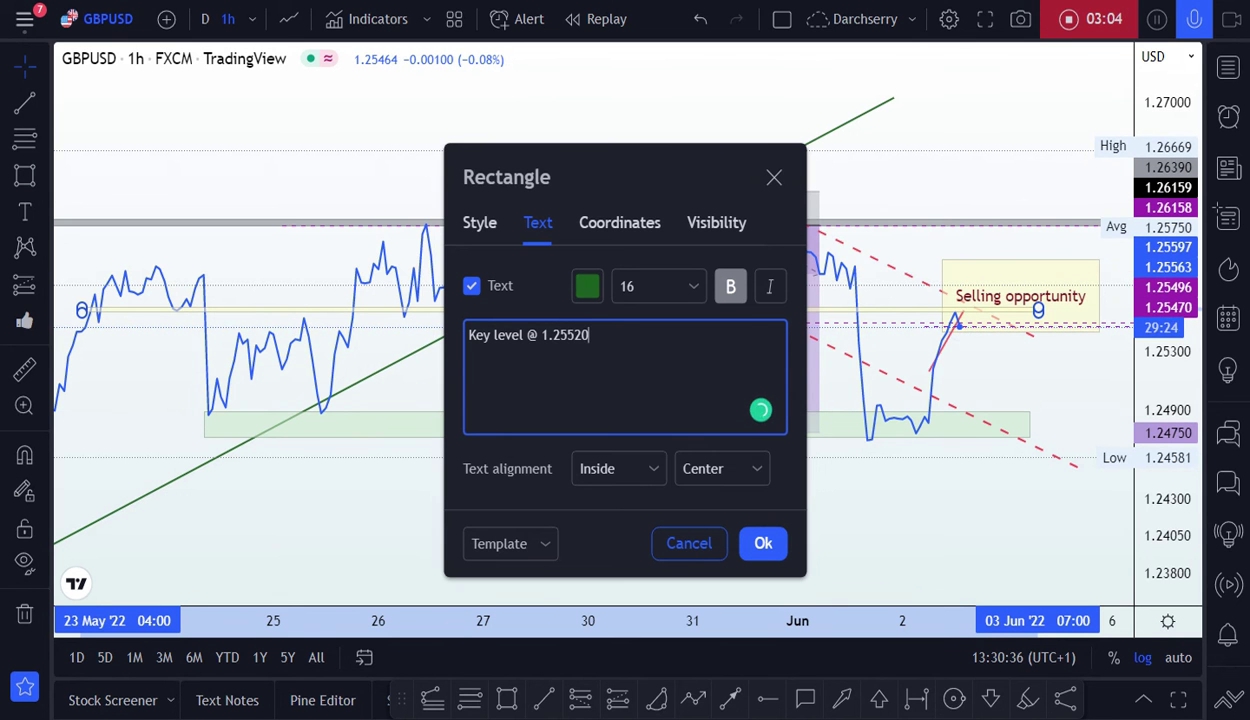
pyautogui.write('.25500')
# Step: Make the label text orange at the band's top and give the band an orange background
pyautogui.click(588, 288)
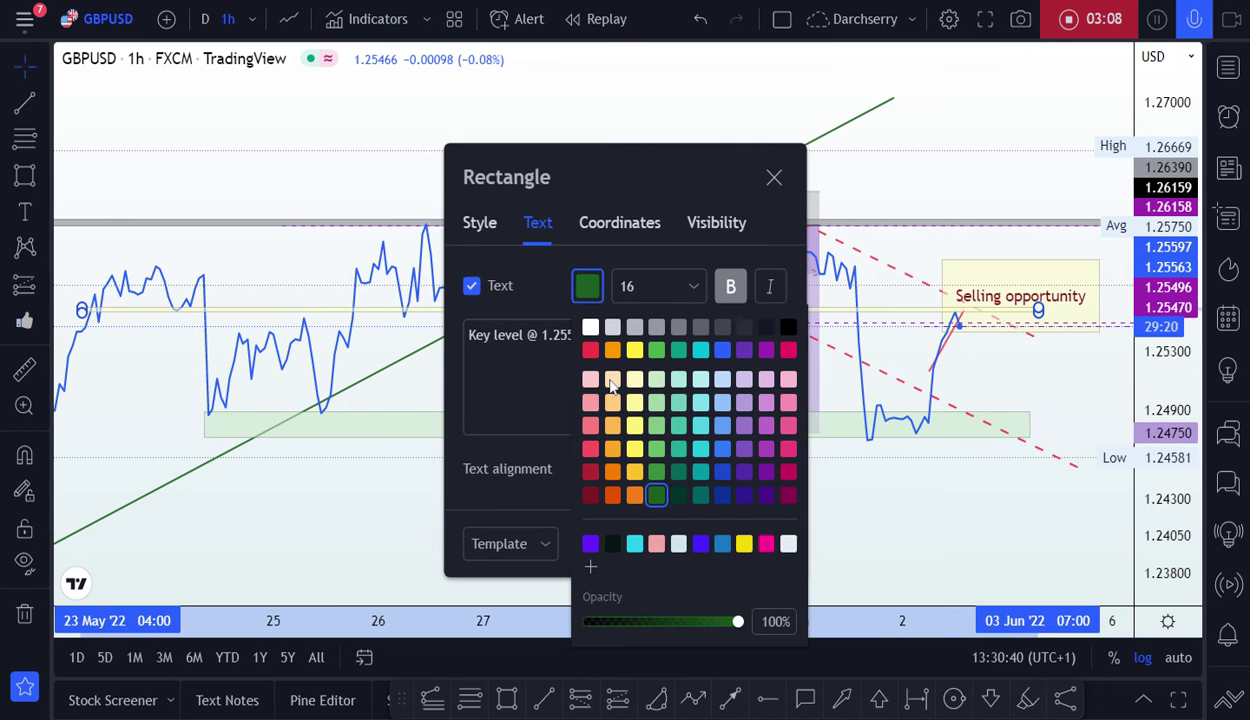
pyautogui.click(612, 350)
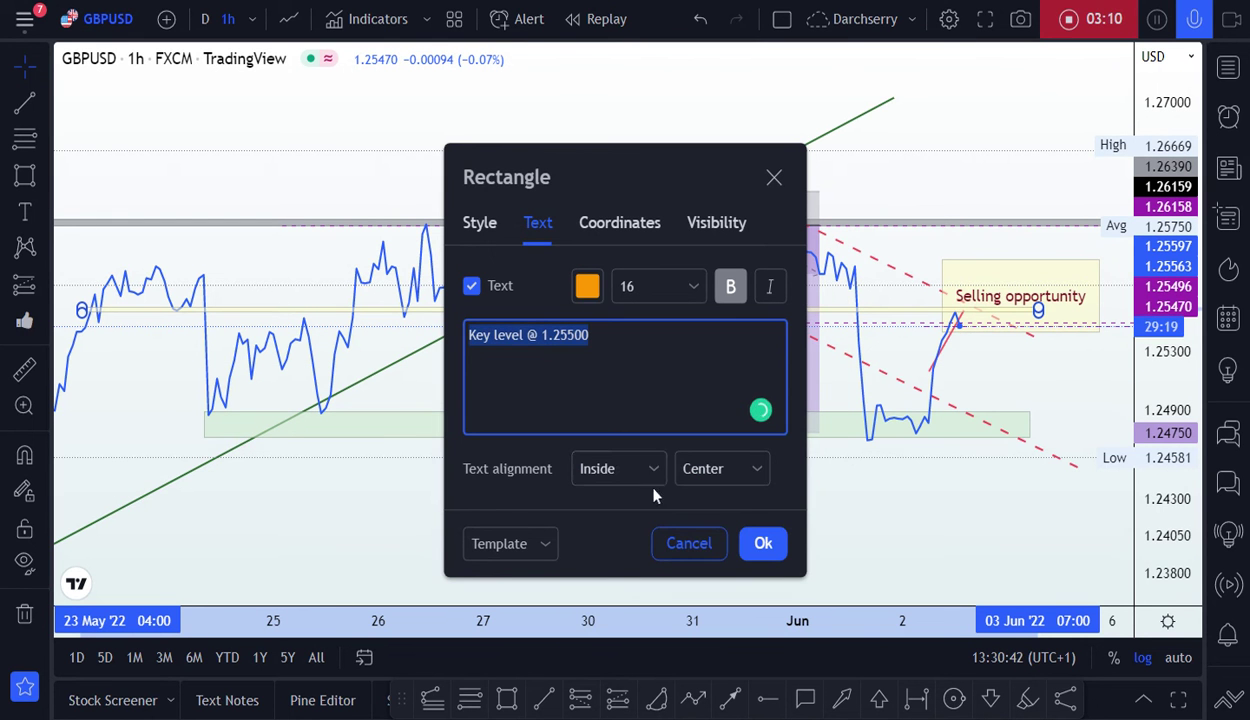
pyautogui.click(654, 470)
pyautogui.click(633, 512)
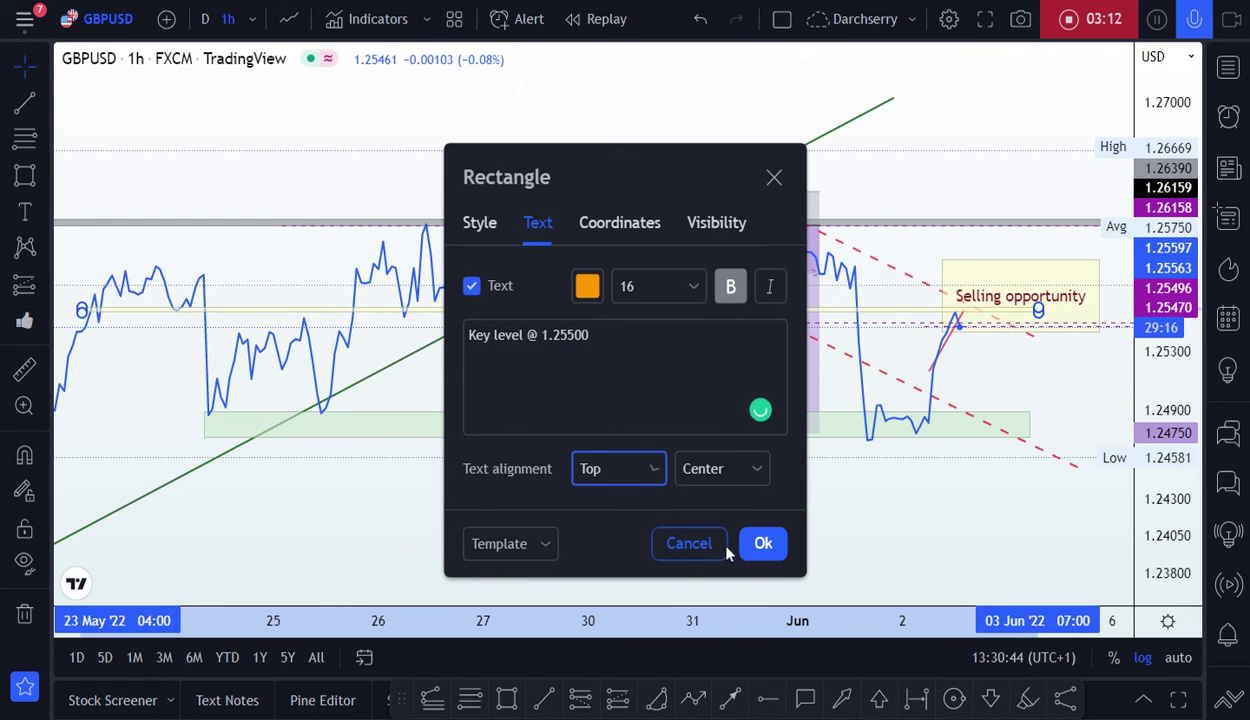
pyautogui.click(476, 229)
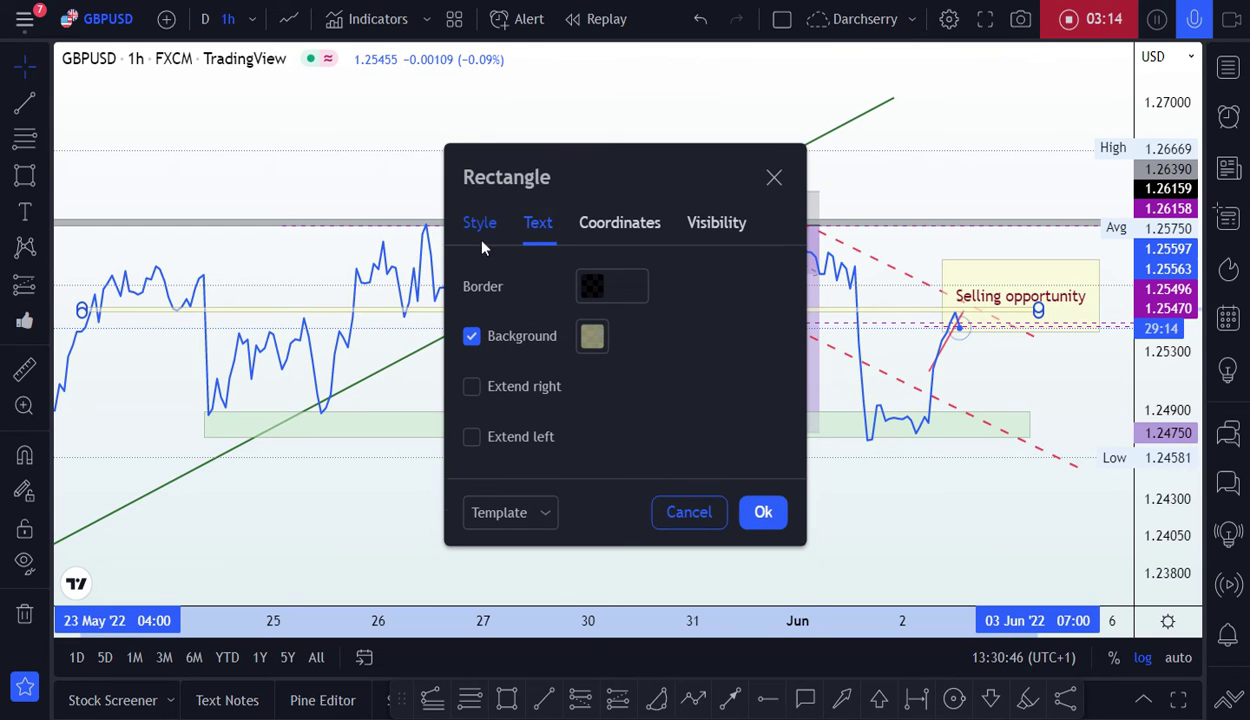
pyautogui.click(592, 338)
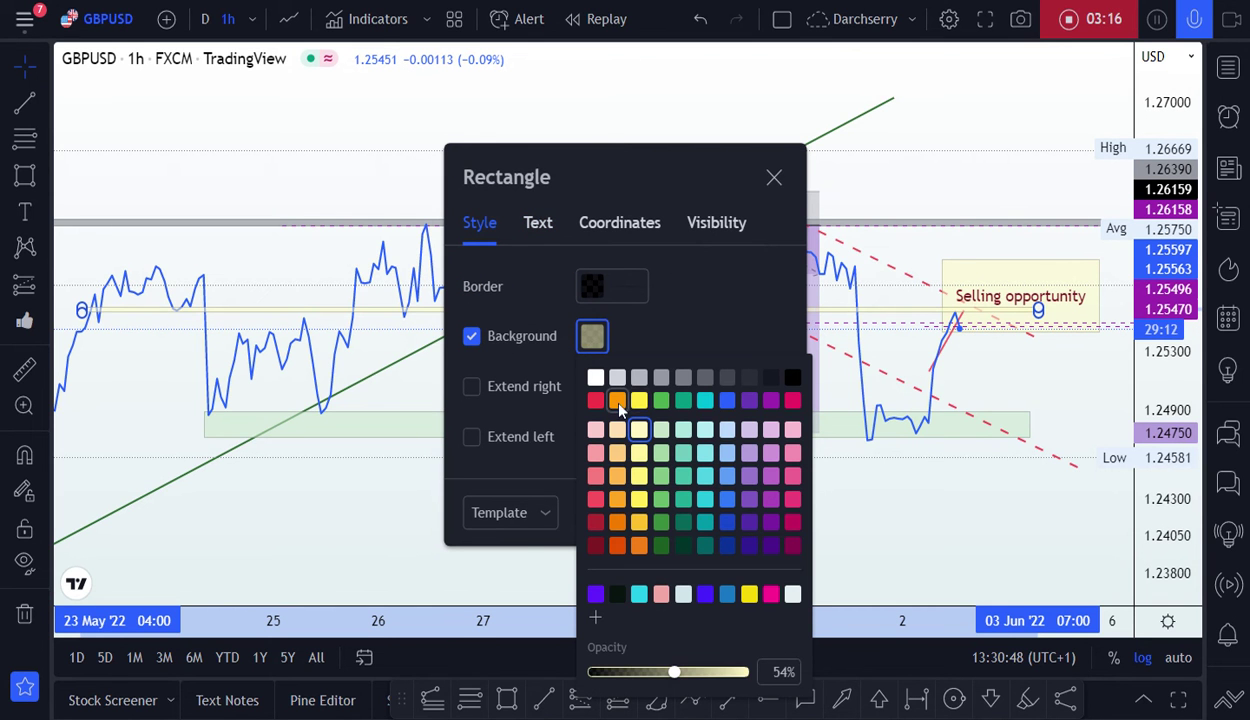
pyautogui.click(617, 401)
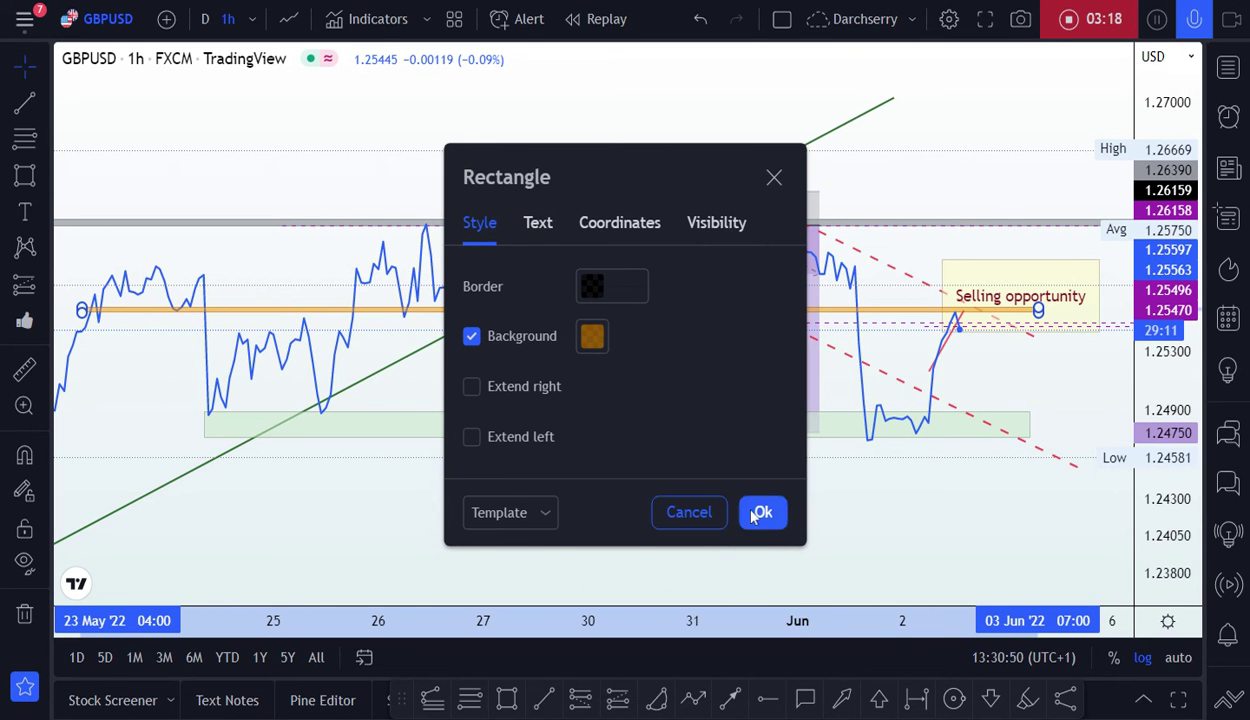
pyautogui.click(760, 513)
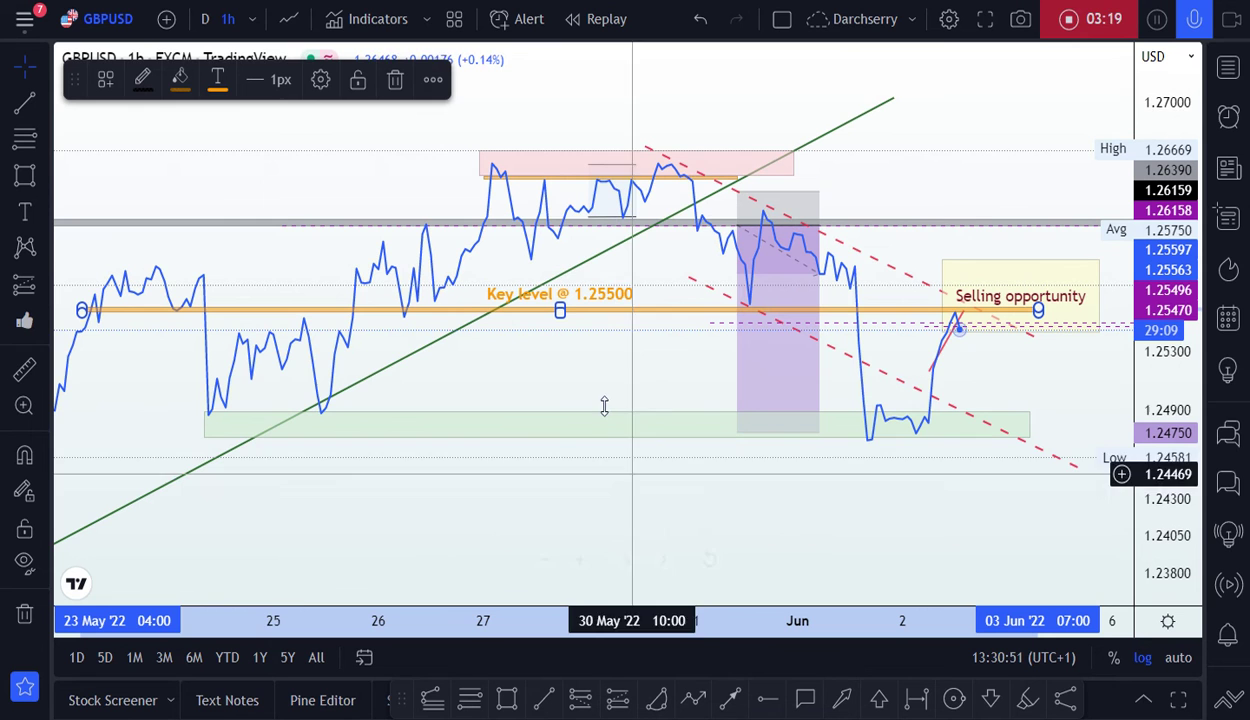
# Step: Switch the chart back to candlesticks and squeeze the price scale to show more range
pyautogui.click(289, 18)
pyautogui.click(334, 105)
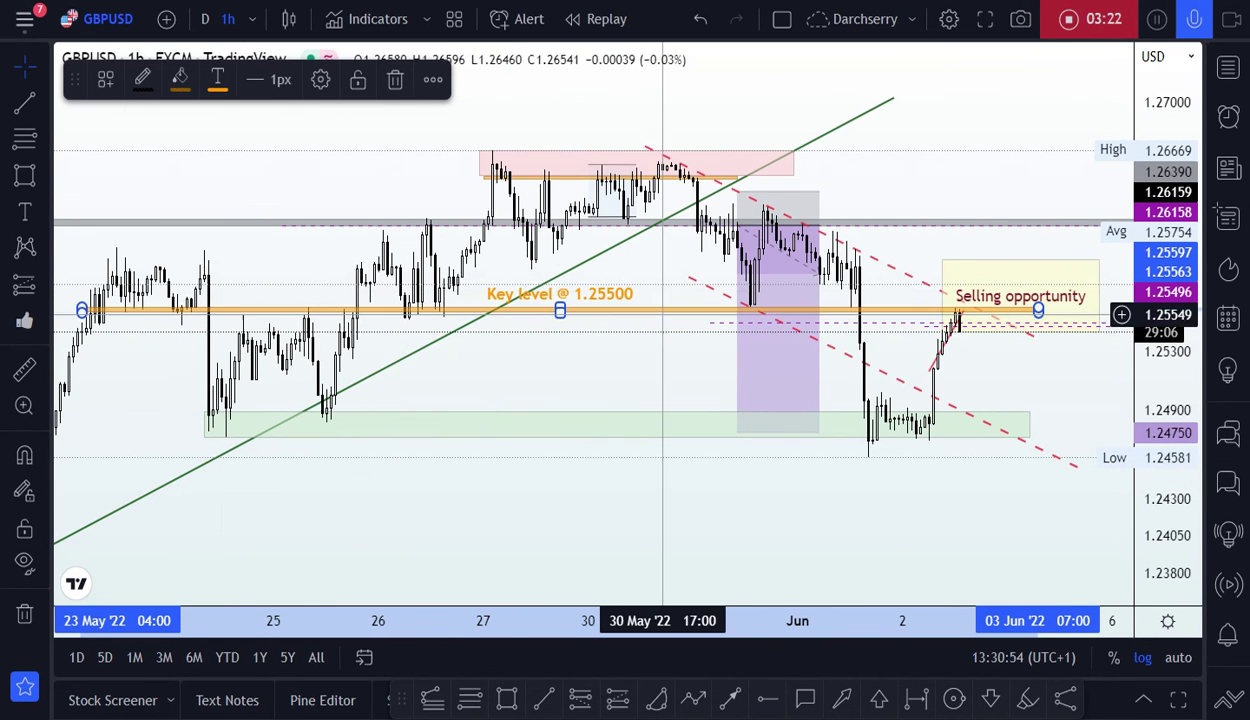
pyautogui.scroll(1, 593, 357)
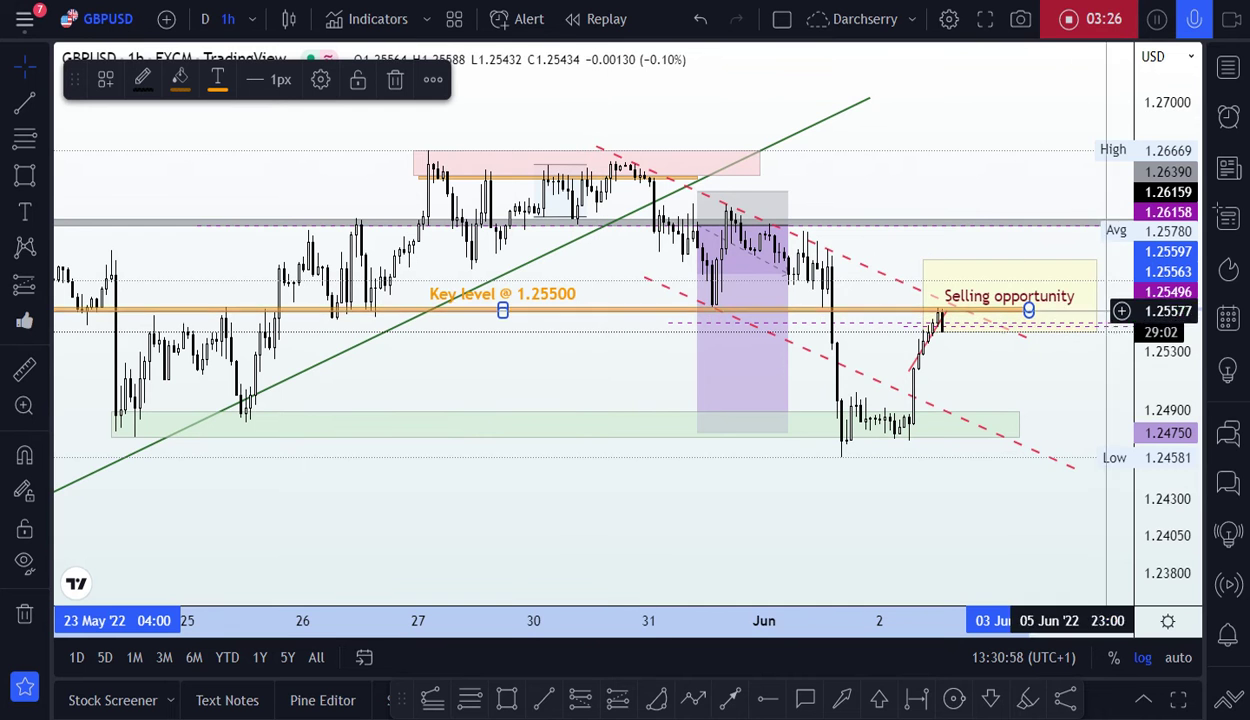
pyautogui.moveTo(1160, 250); pyautogui.dragTo(1160, 268)
pyautogui.scroll(3, 890, 448)
pyautogui.click(930, 405)
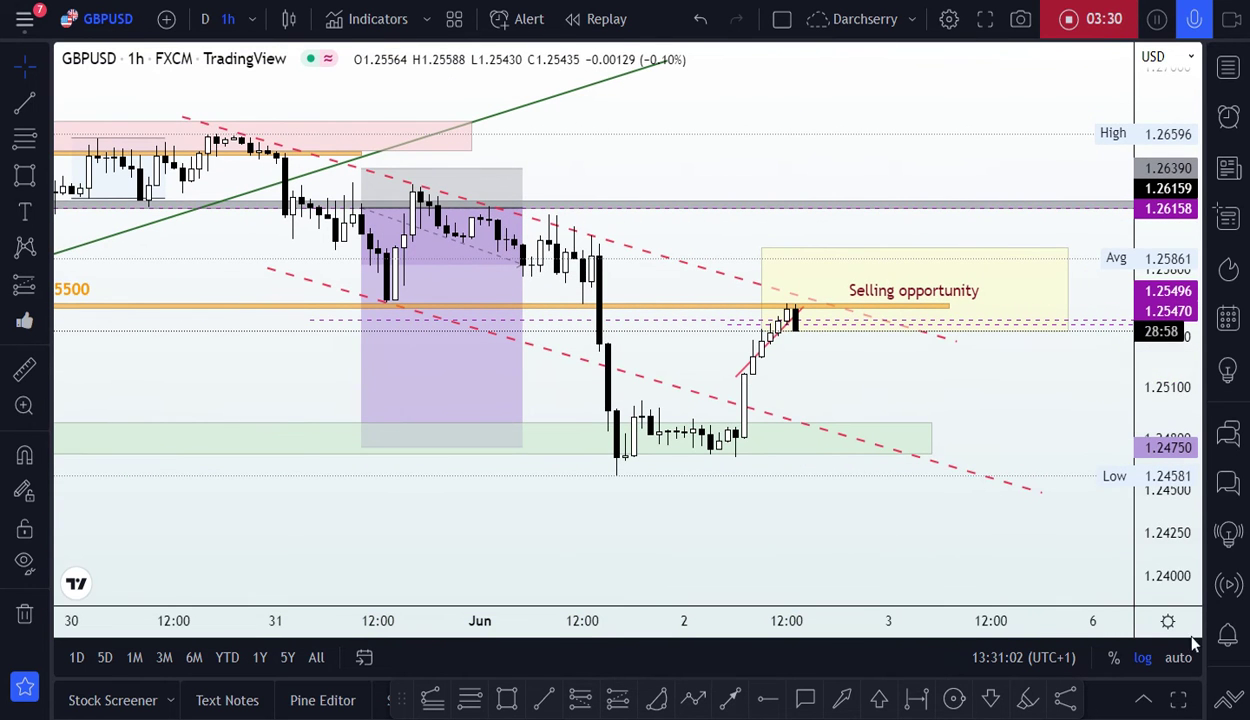
pyautogui.scroll(-1, 1232, 650)
# Step: Unhide the Short Position drawing in the object tree and close the side panel
pyautogui.click(1229, 640)
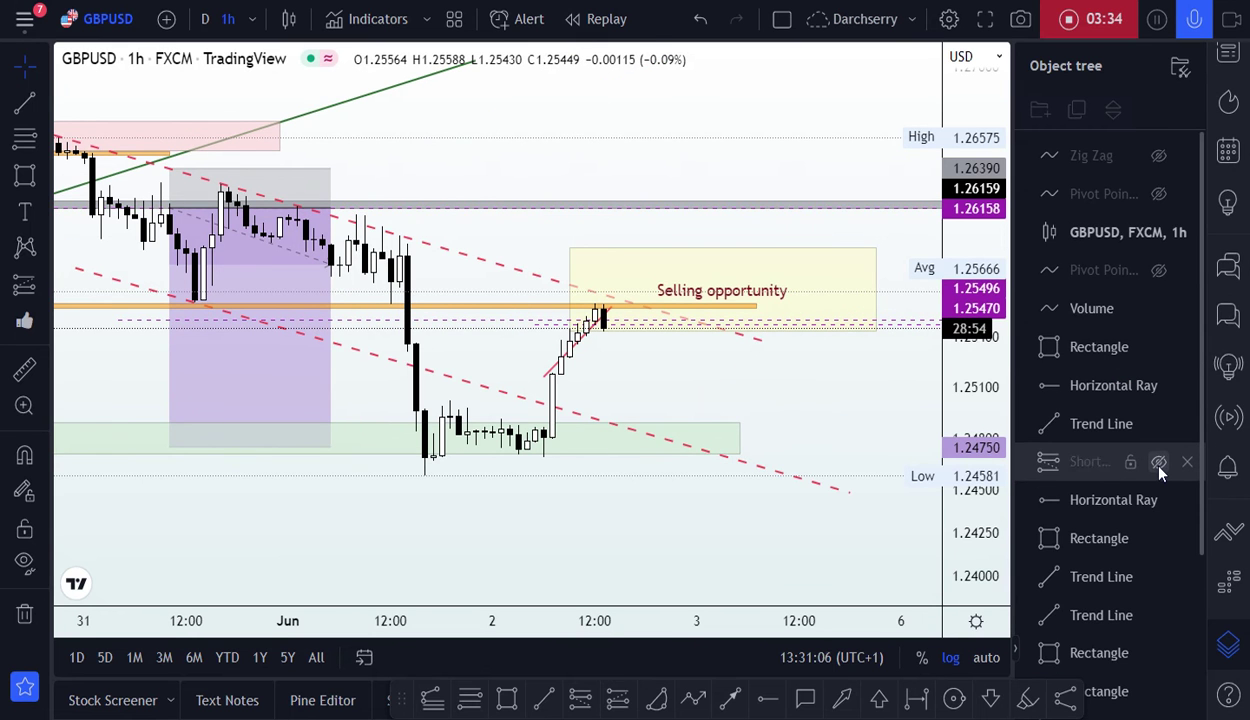
pyautogui.click(1158, 461)
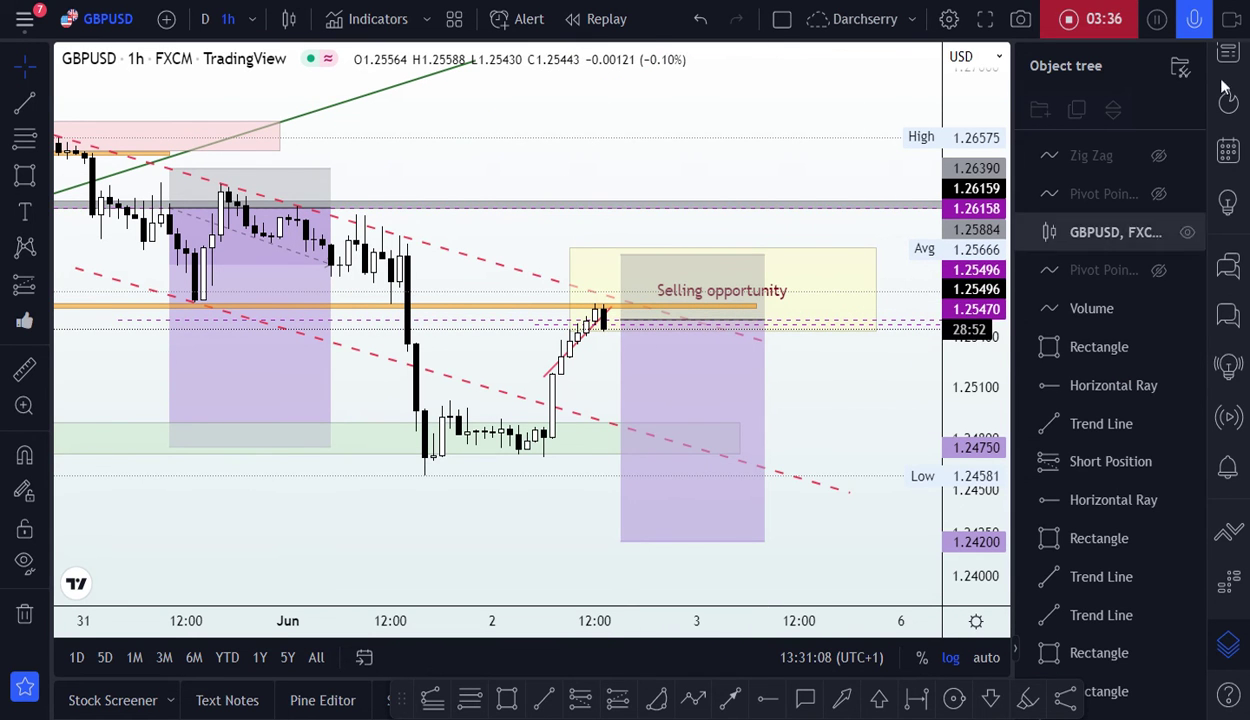
pyautogui.scroll(1, 1224, 95)
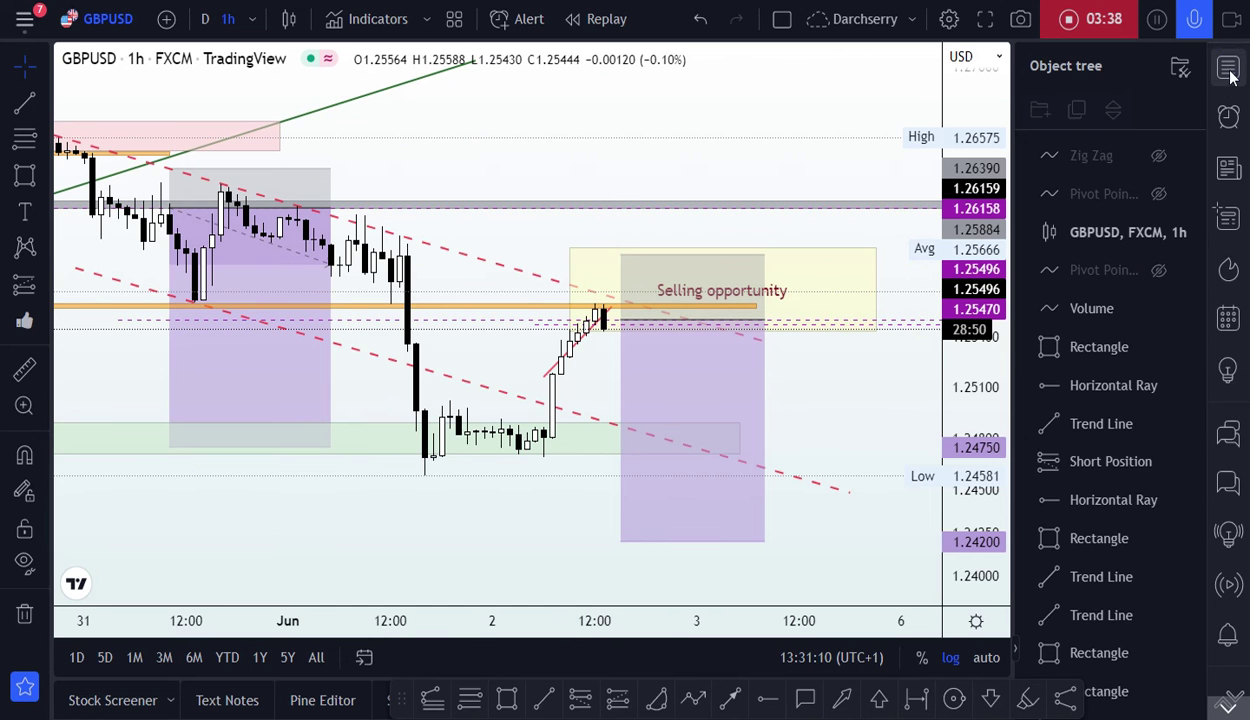
pyautogui.click(1230, 75)
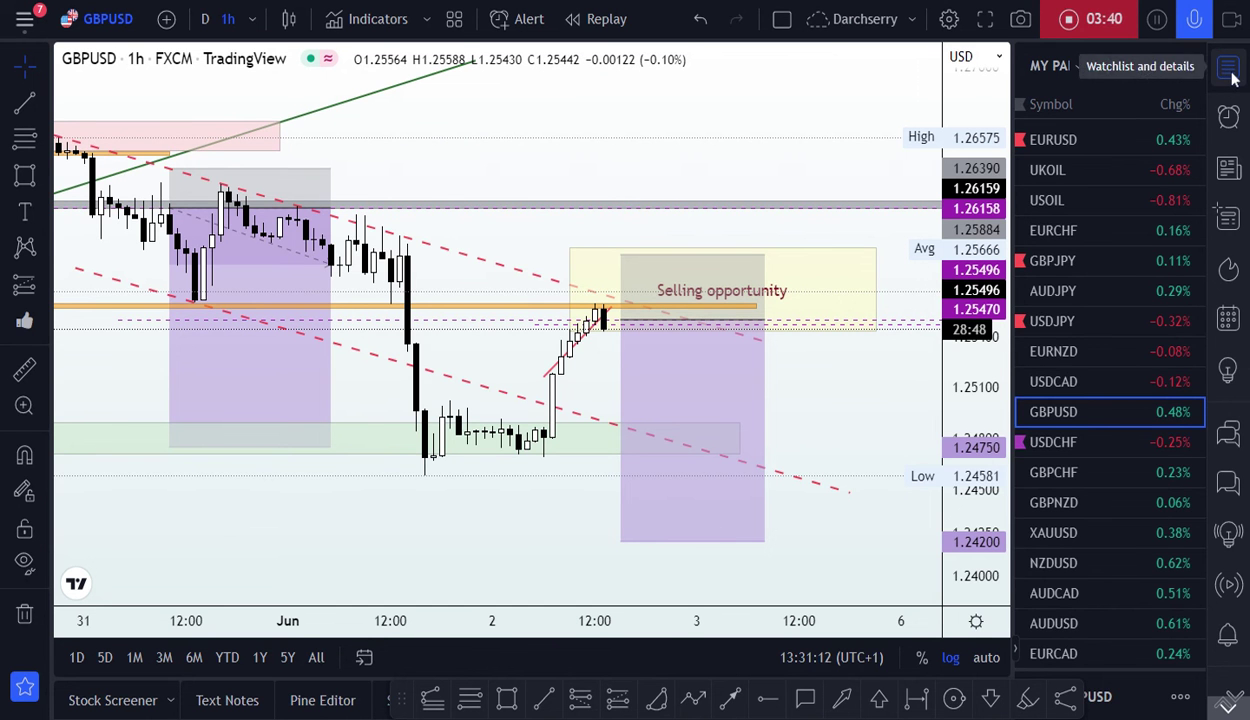
pyautogui.click(1230, 75)
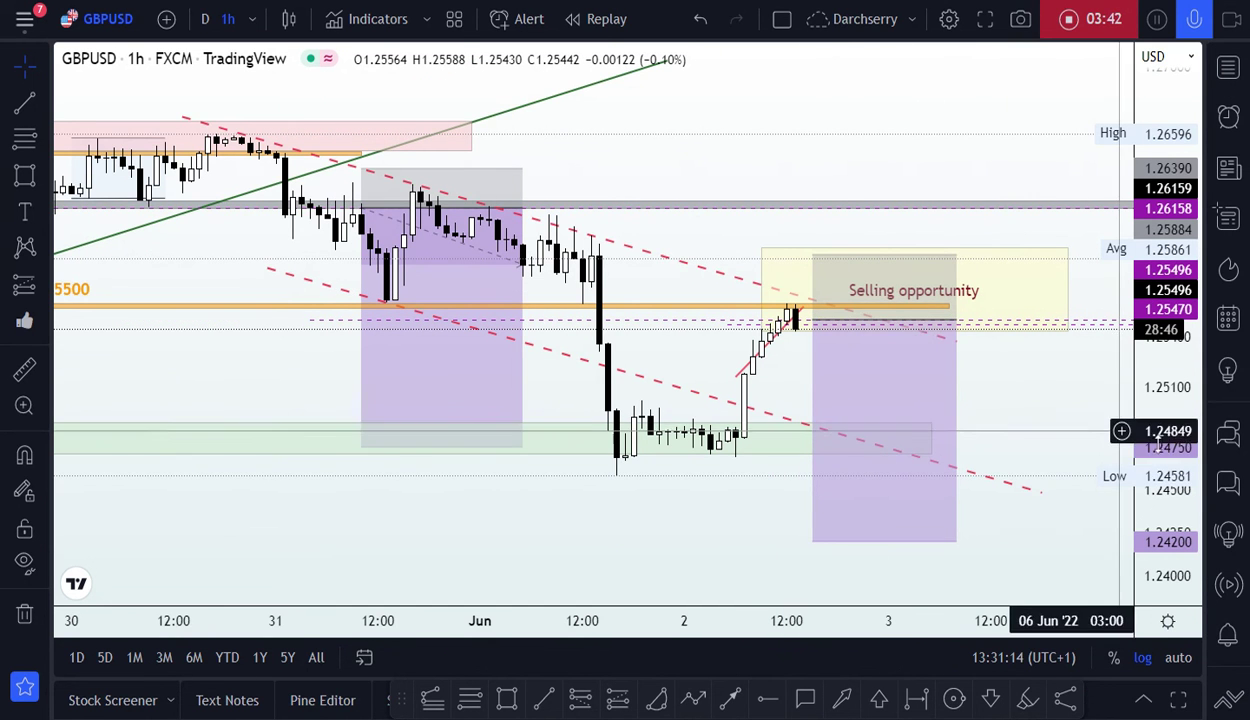
# Step: Recentre the chart and drag the upper dashed trendline's end right toward 5 June
pyautogui.click(694, 458)
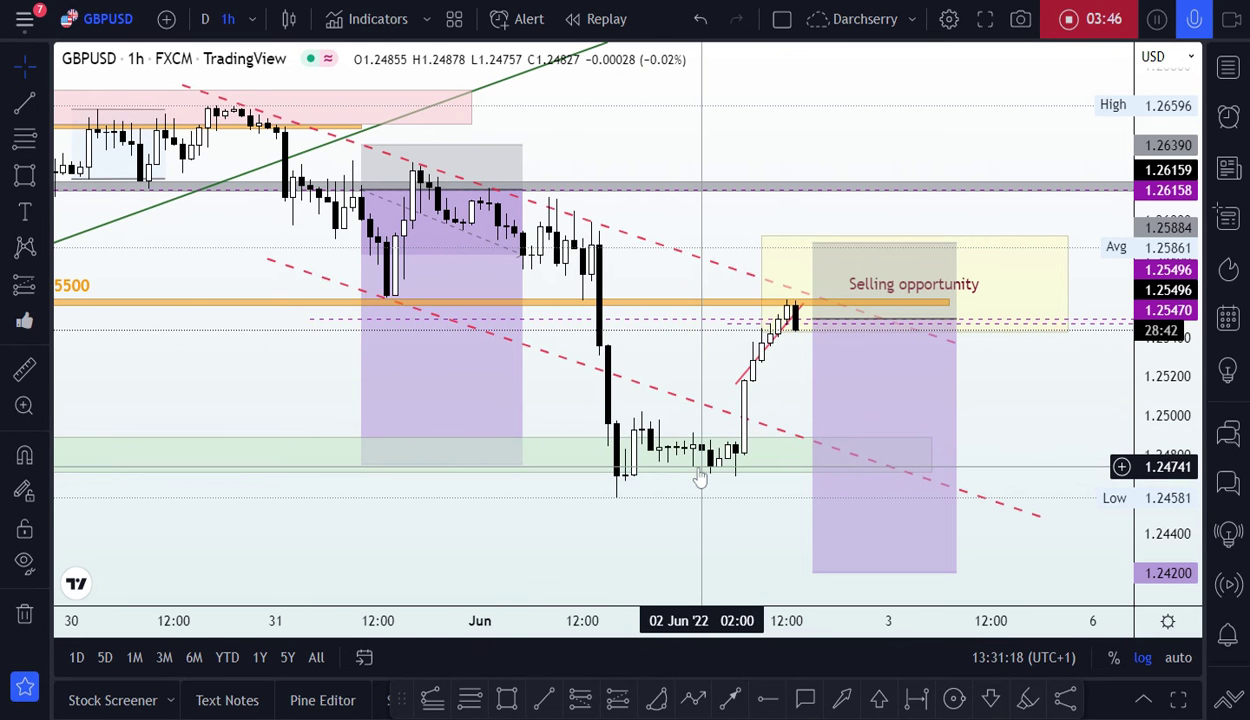
pyautogui.scroll(-3, 700, 478)
pyautogui.scroll(1, 815, 476)
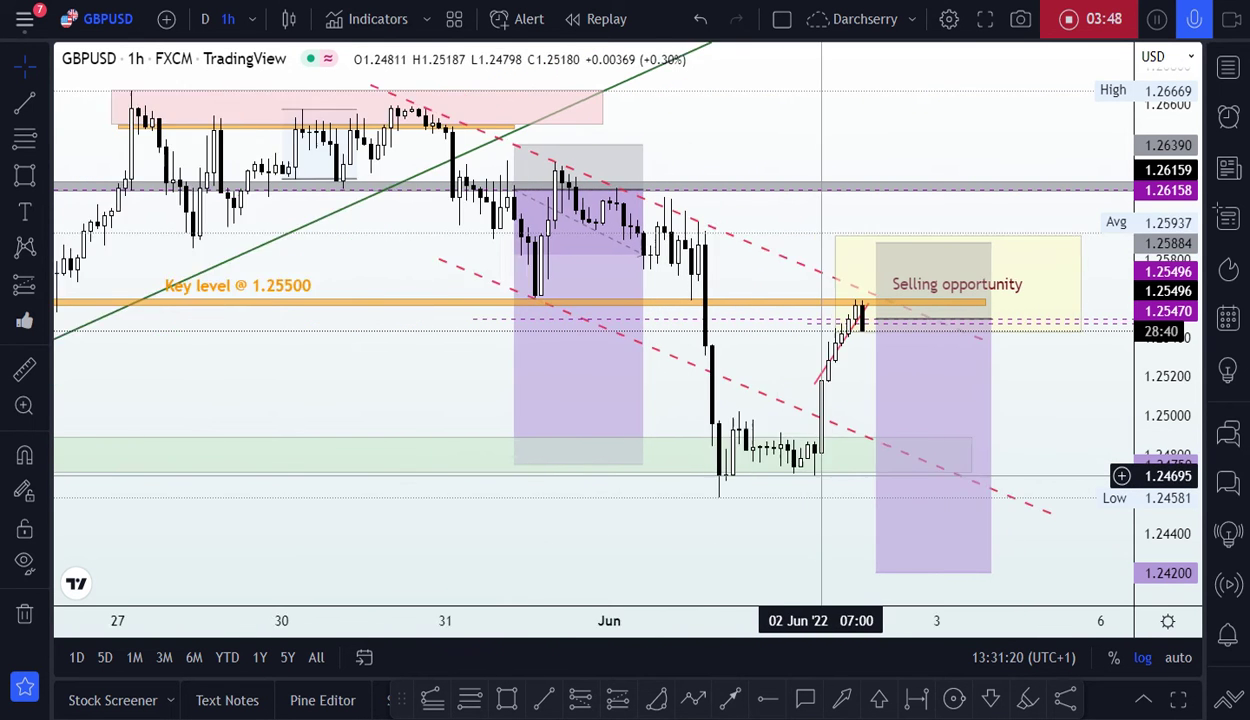
pyautogui.scroll(2, 822, 476)
pyautogui.moveTo(1003, 357); pyautogui.dragTo(995, 336)
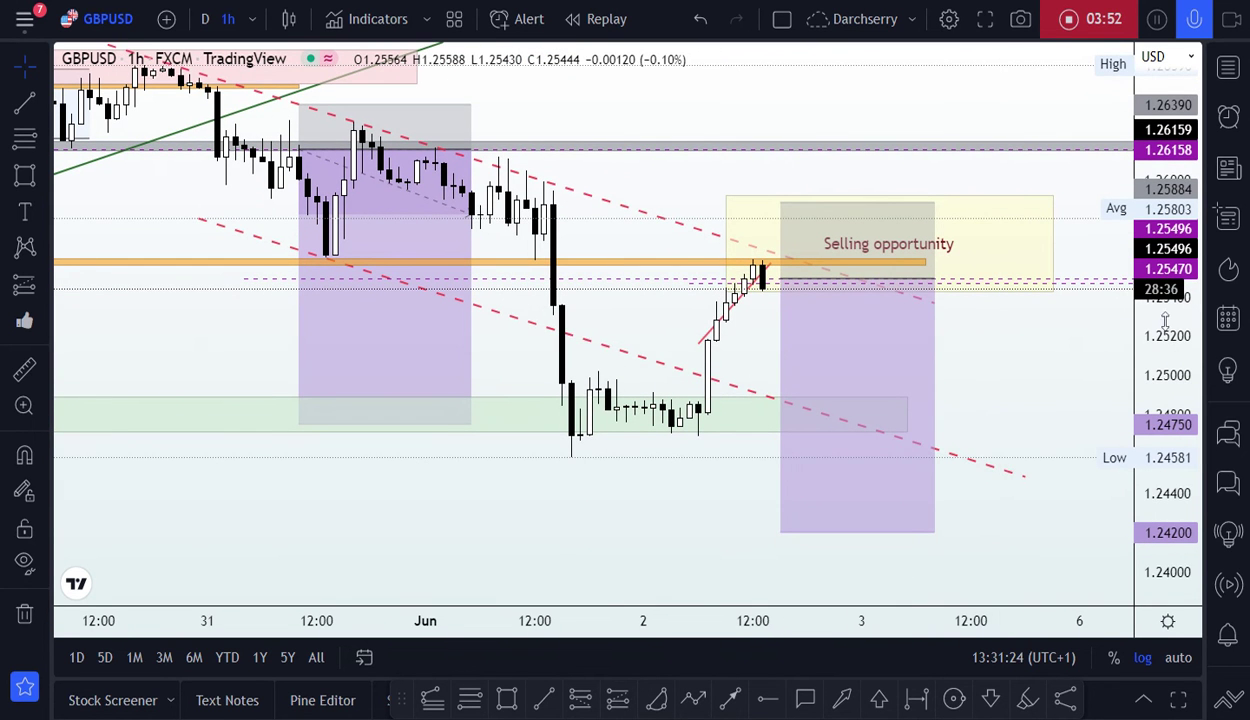
pyautogui.moveTo(1165, 320); pyautogui.dragTo(1165, 296)
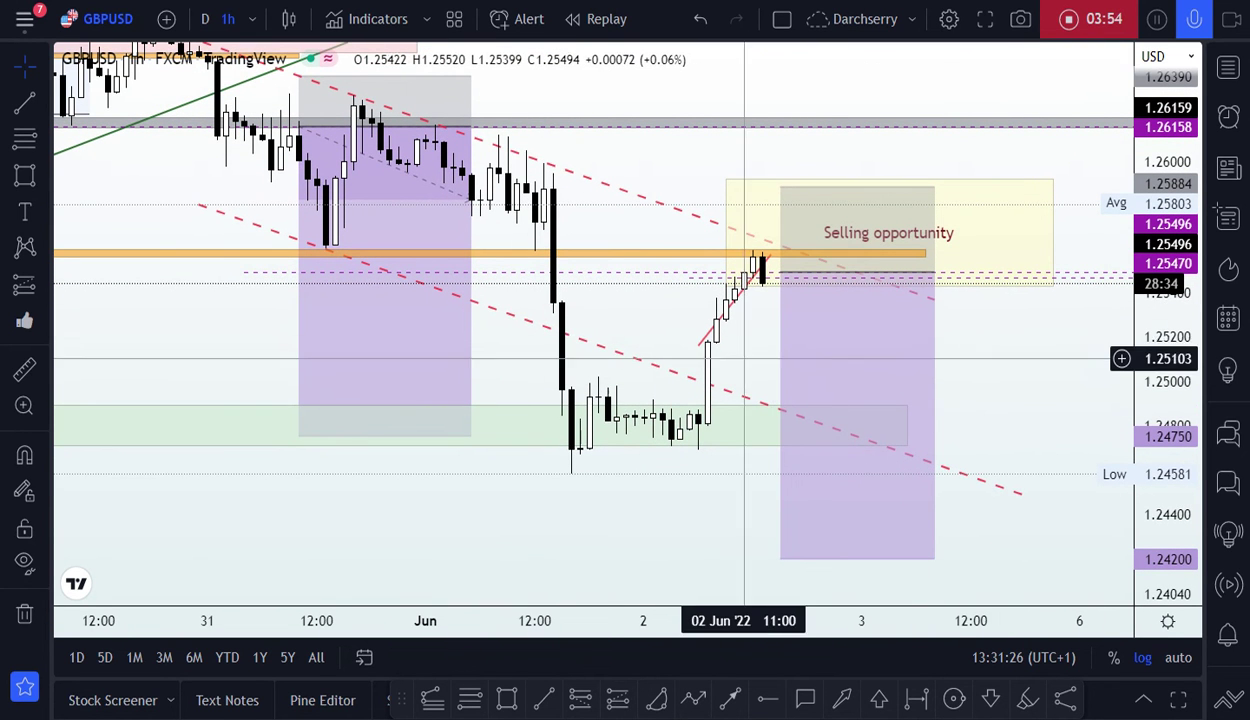
pyautogui.click(805, 308)
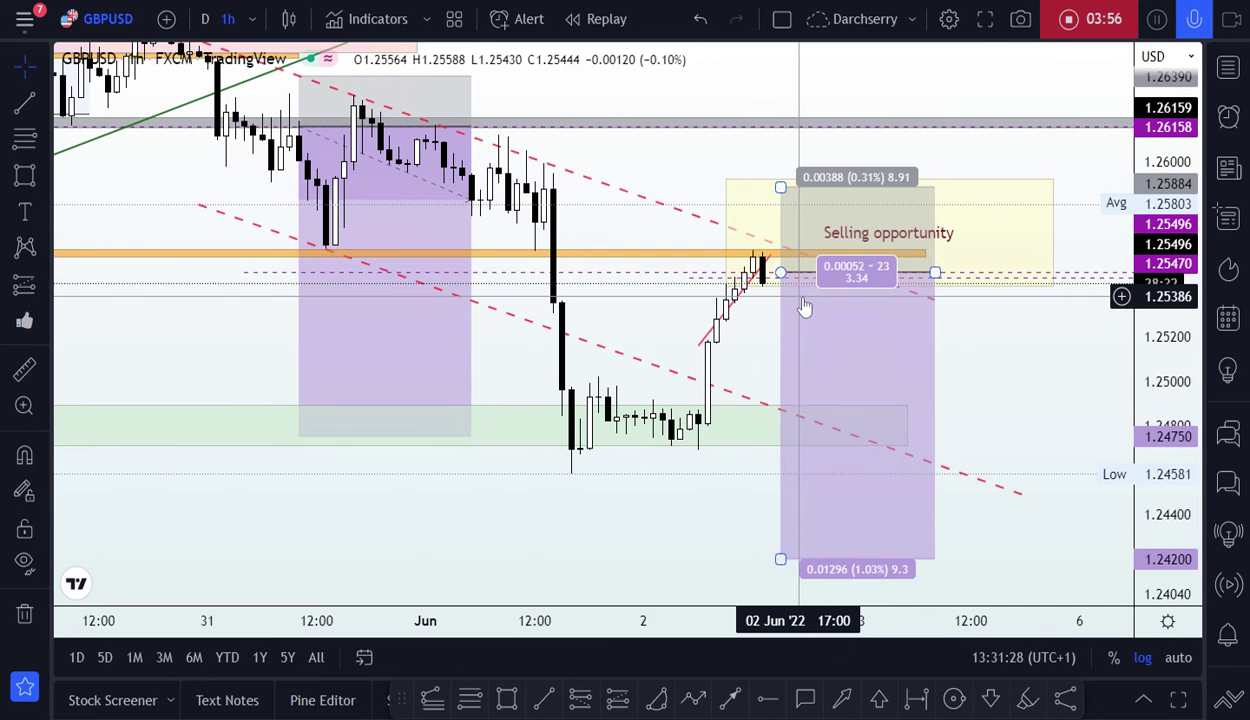
pyautogui.click(635, 202)
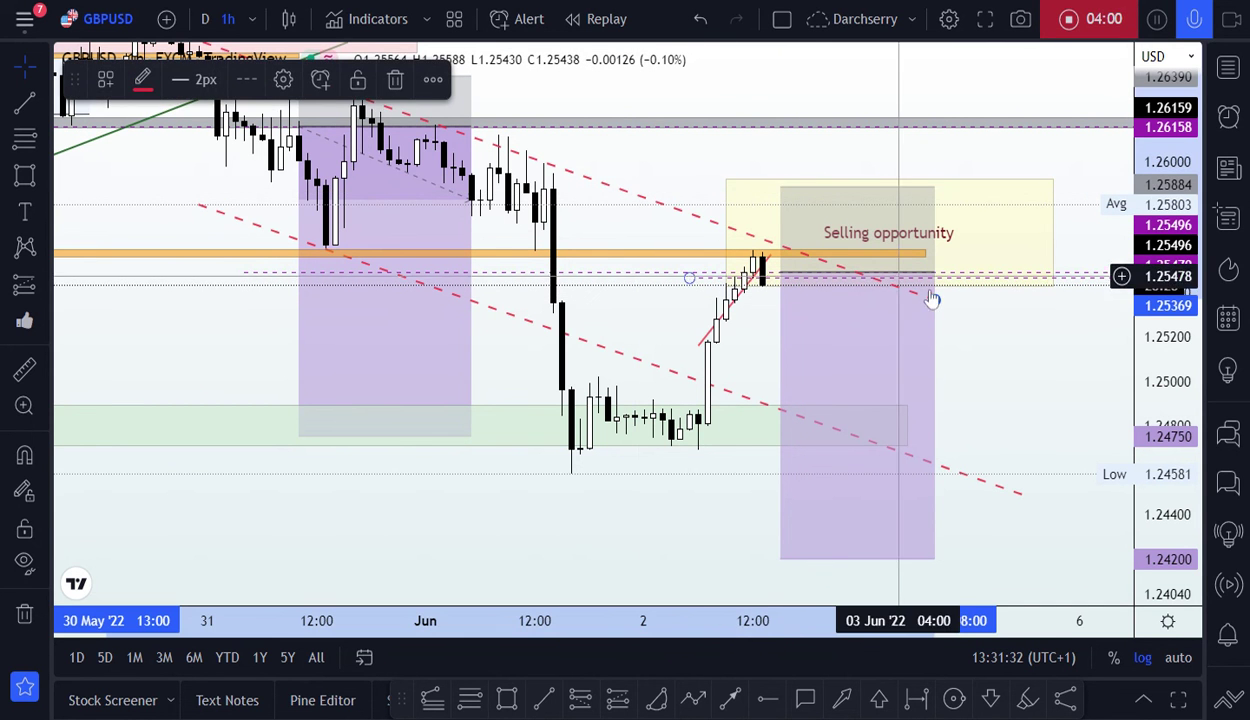
pyautogui.moveTo(934, 300); pyautogui.dragTo(1071, 348)
pyautogui.click(731, 254)
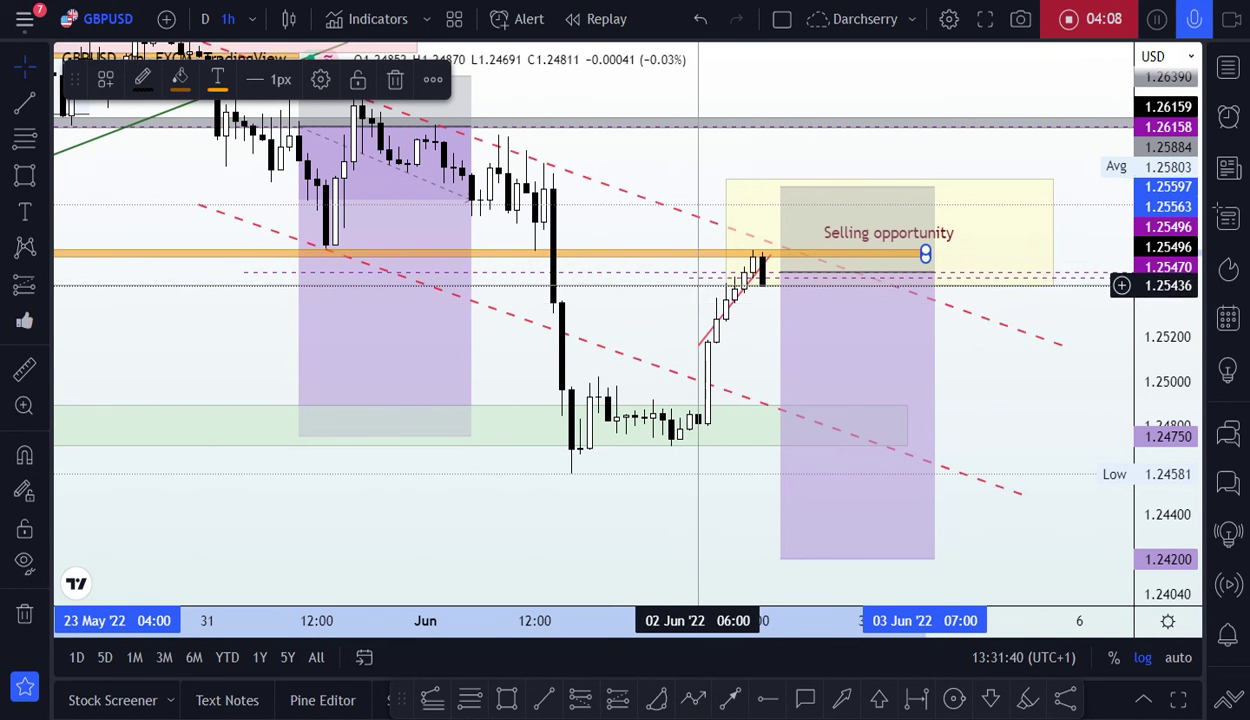
pyautogui.click(693, 698)
pyautogui.click(762, 258)
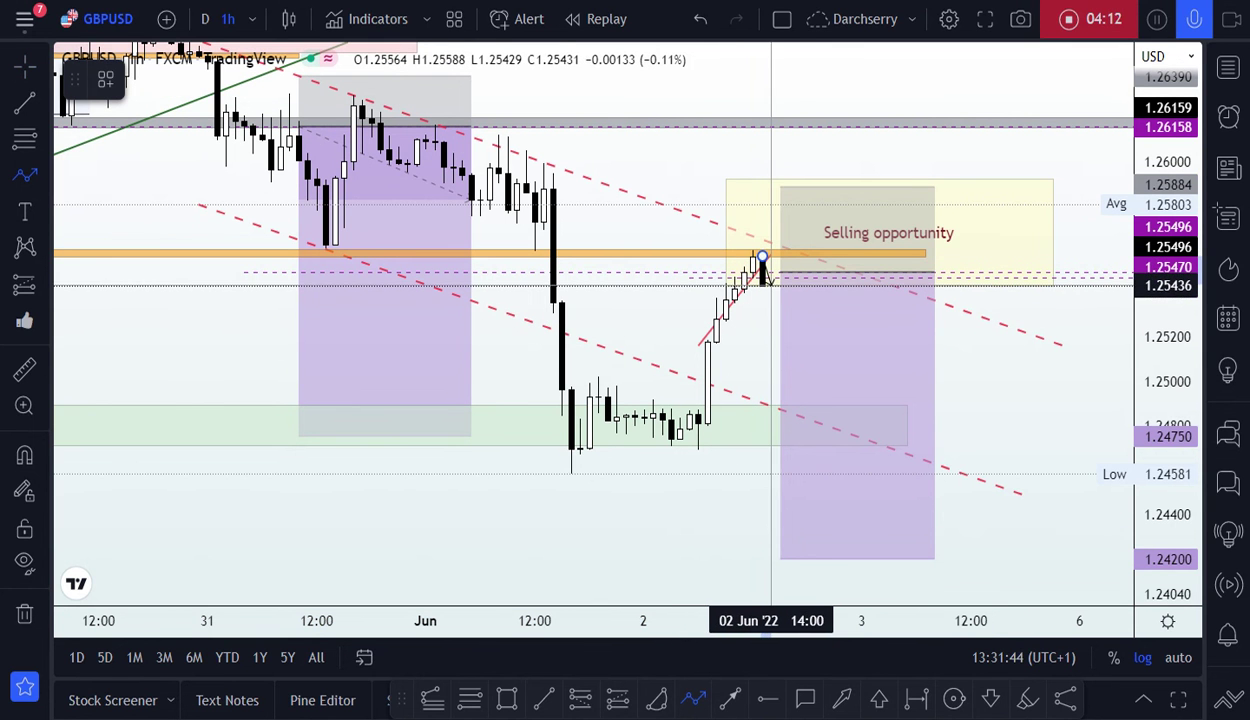
pyautogui.click(781, 285)
pyautogui.click(799, 249)
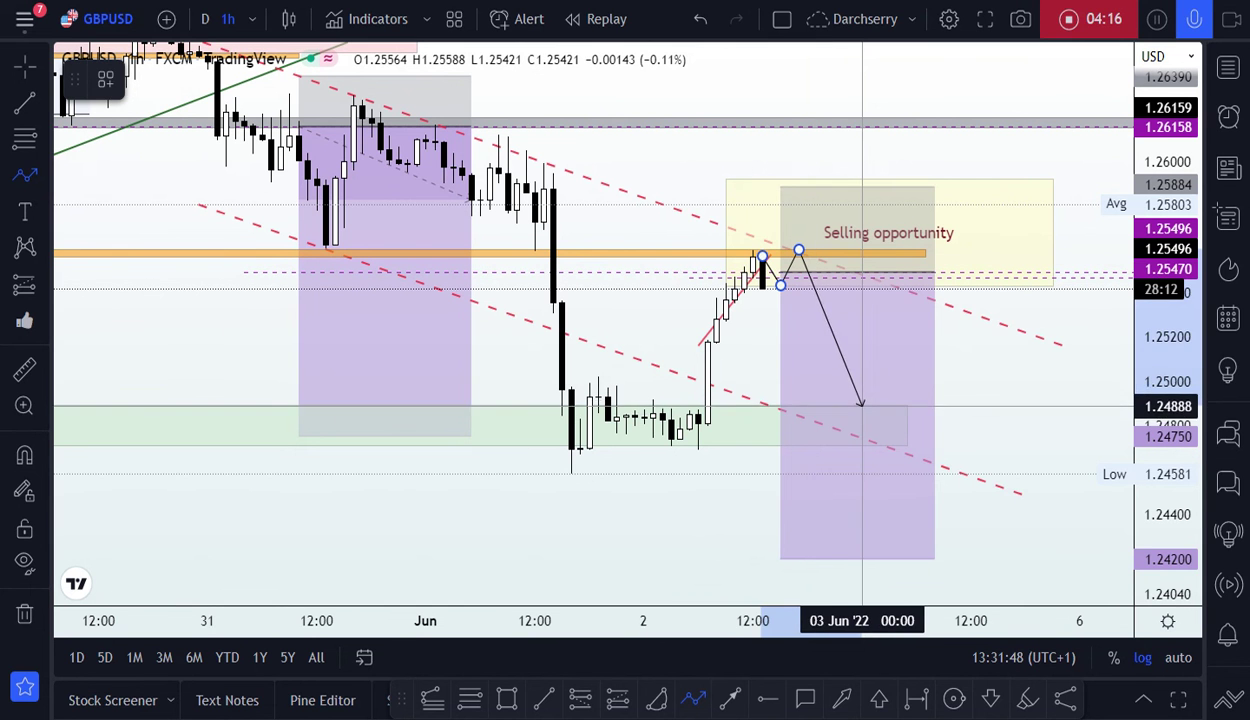
pyautogui.press('Escape')
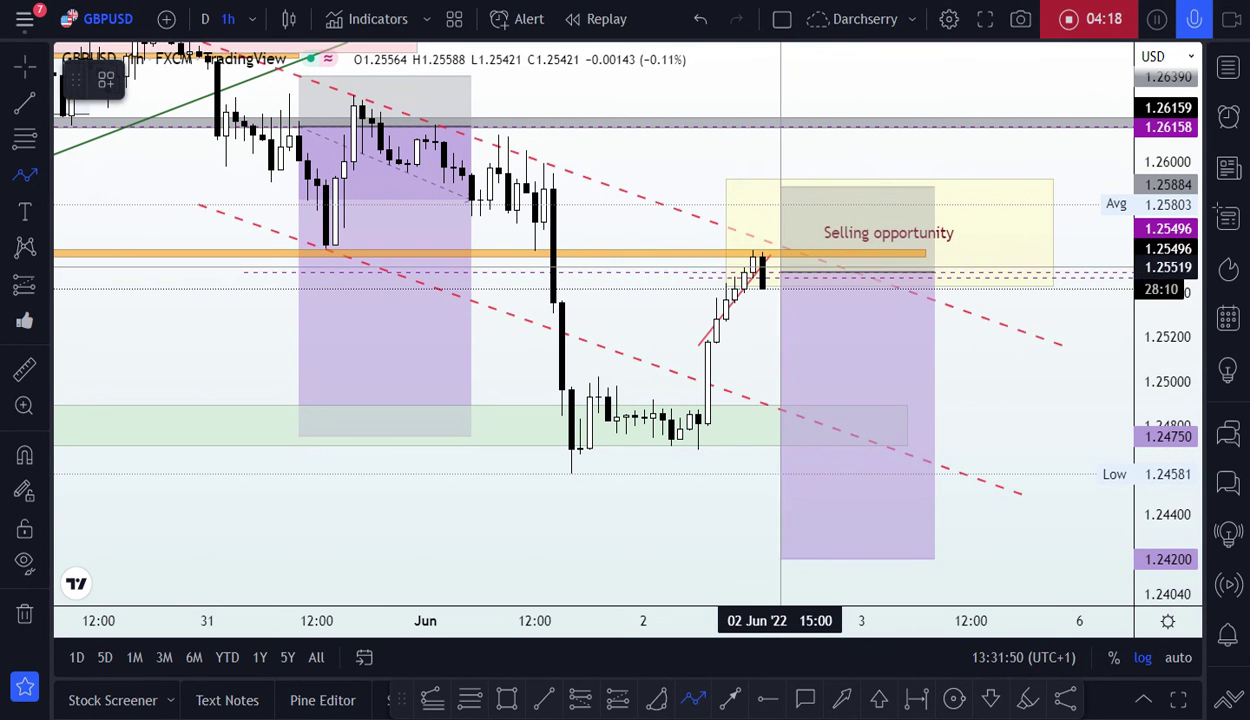
pyautogui.click(762, 275)
pyautogui.click(789, 214)
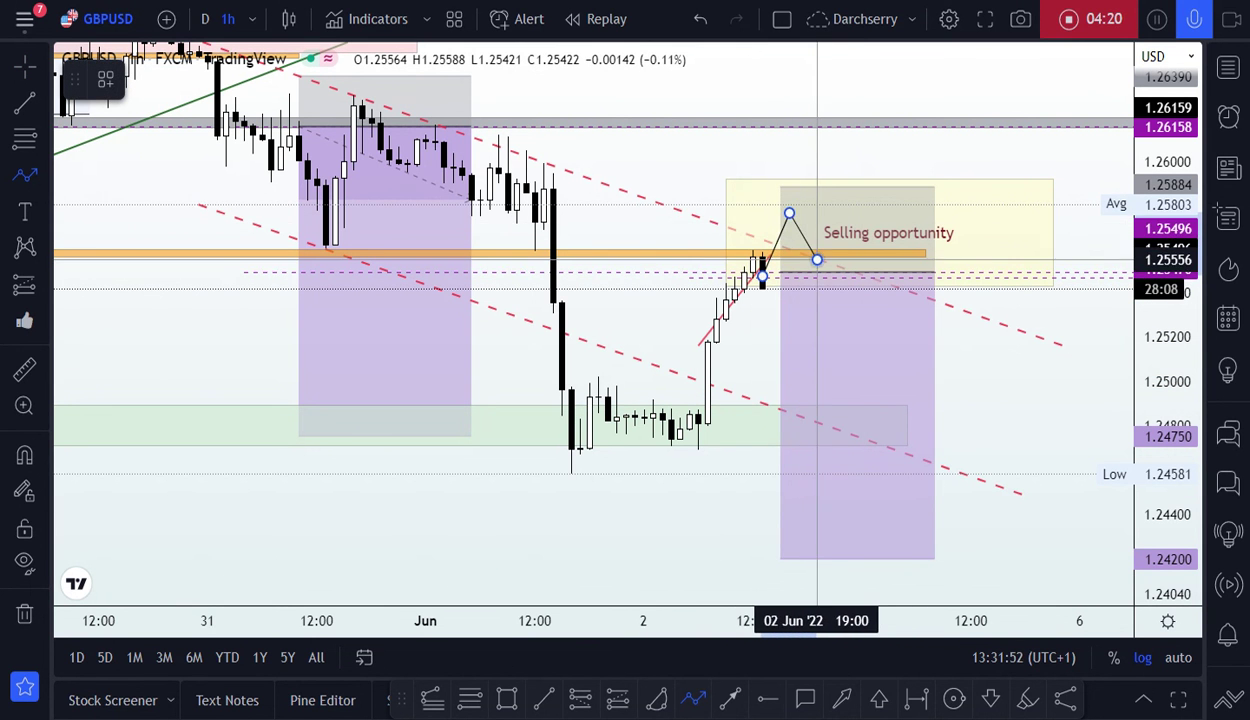
pyautogui.click(817, 260)
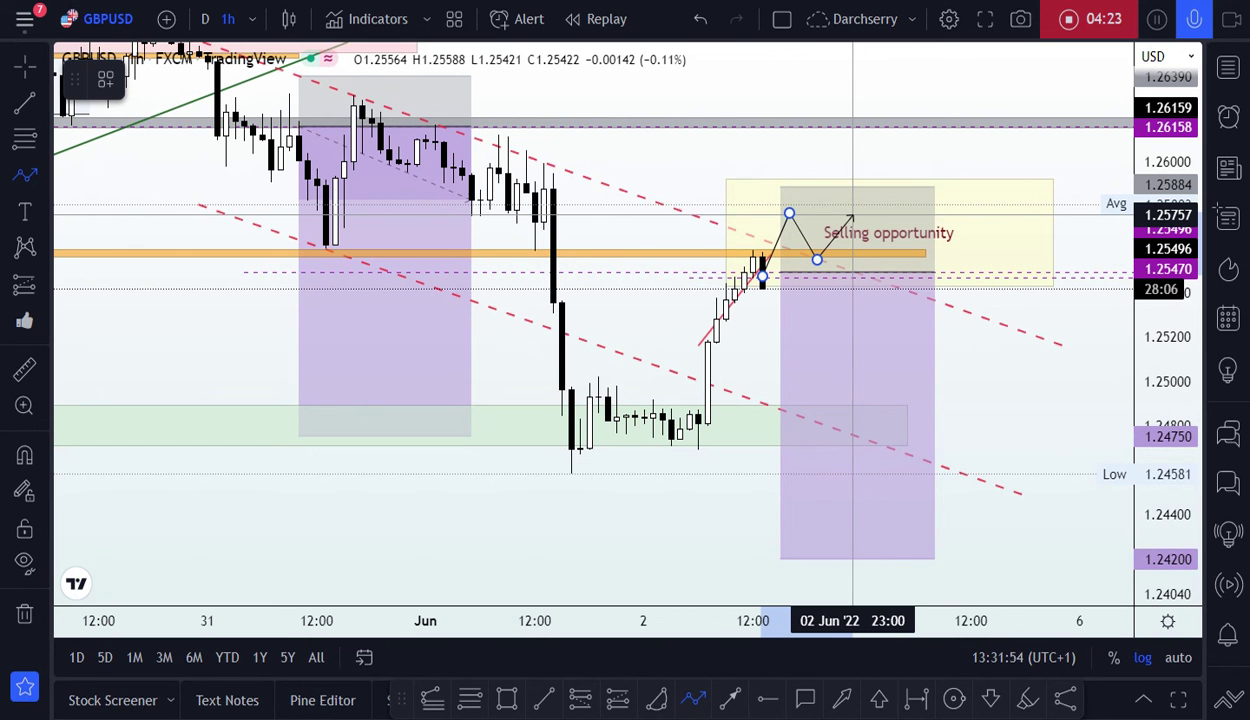
pyautogui.press('Escape')
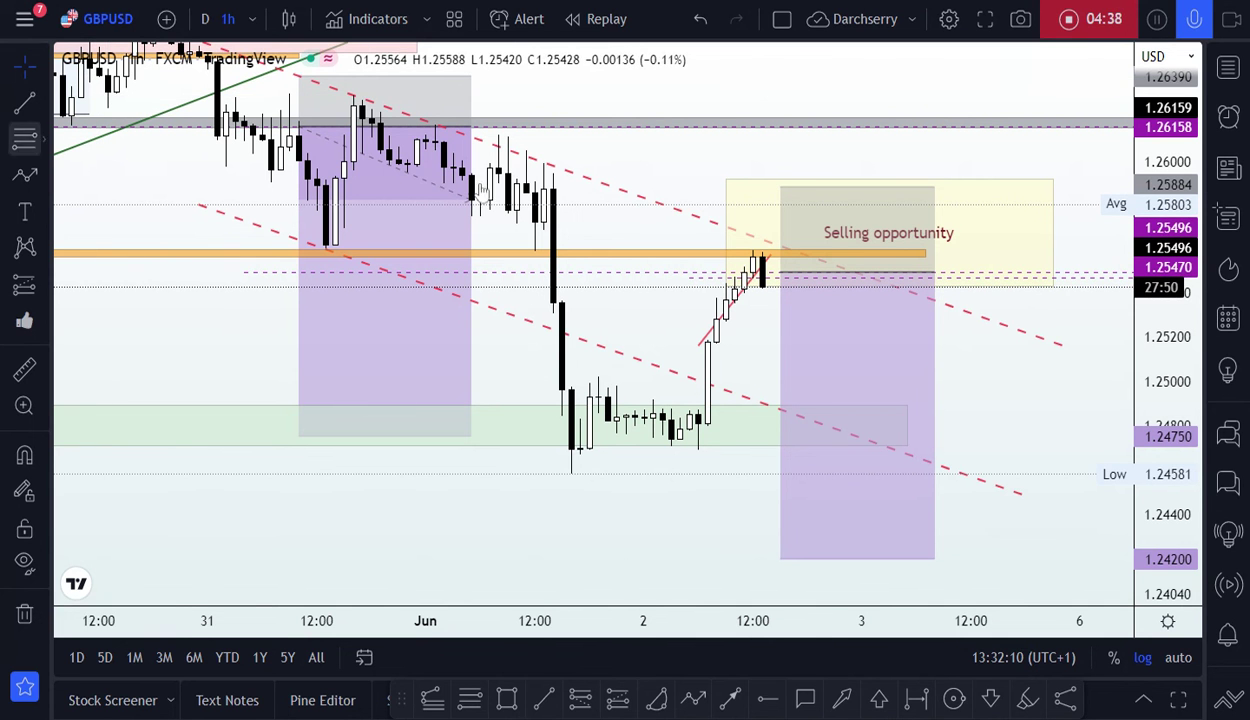
pyautogui.click(776, 202)
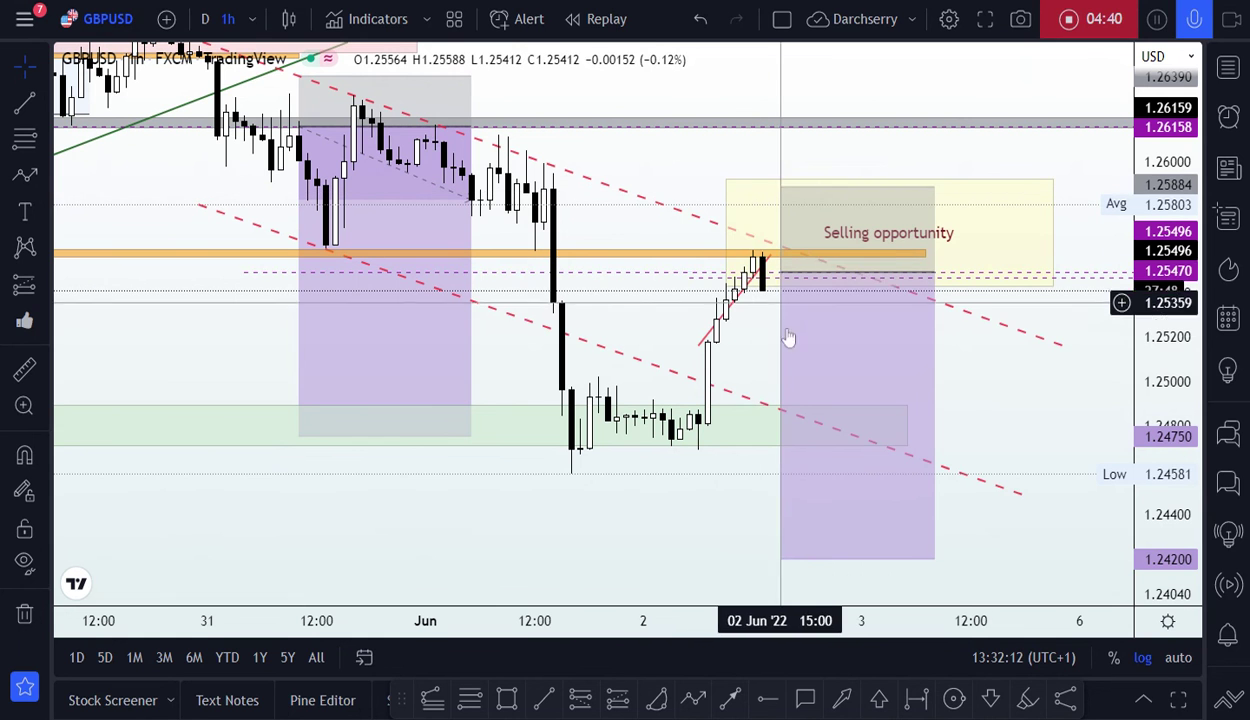